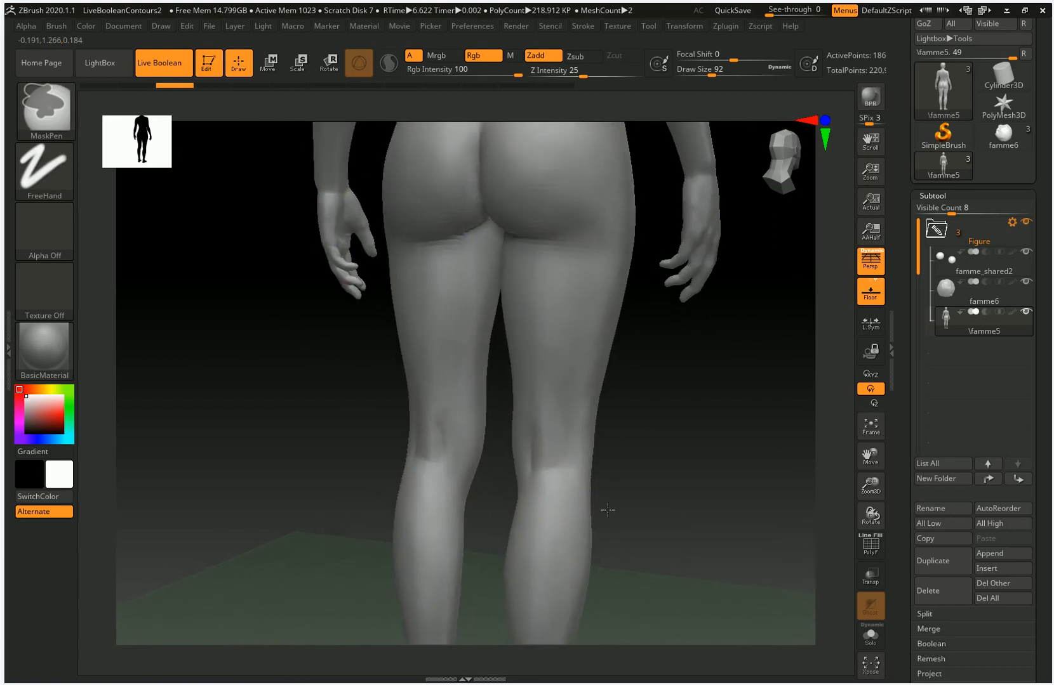
Append a Cube3D as a new subtool and move it into the Figure folder below the body subtool
right_drag(670, 484, 525, 440)
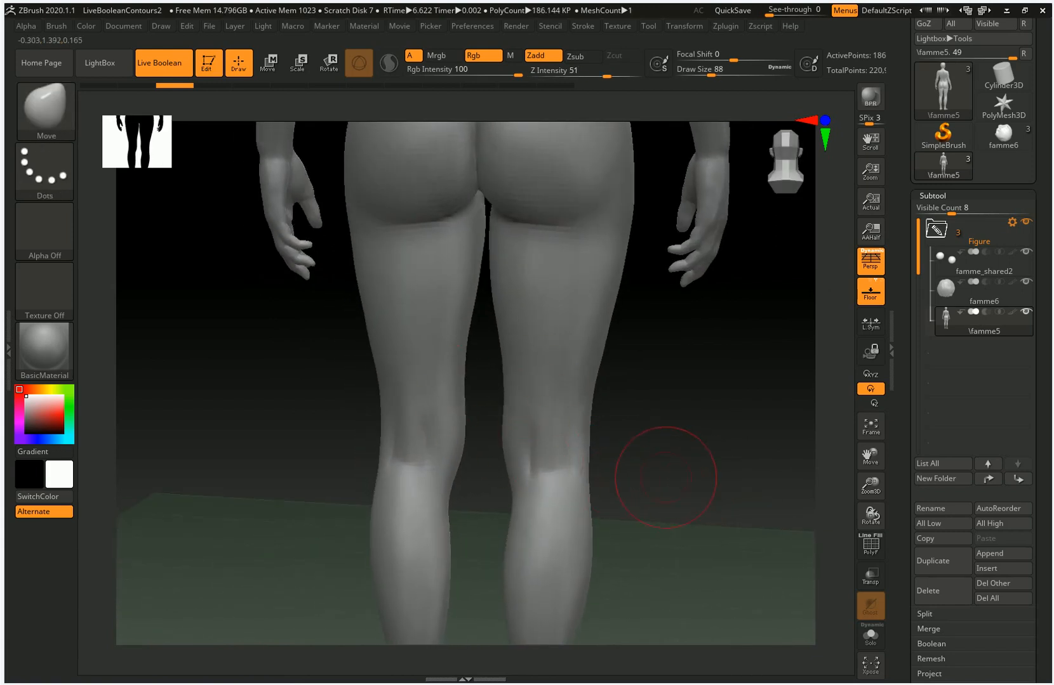
mouse_move(671, 470)
right_down()
mouse_move(627, 468)
mouse_move(650, 471)
mouse_move(649, 534)
right_up()
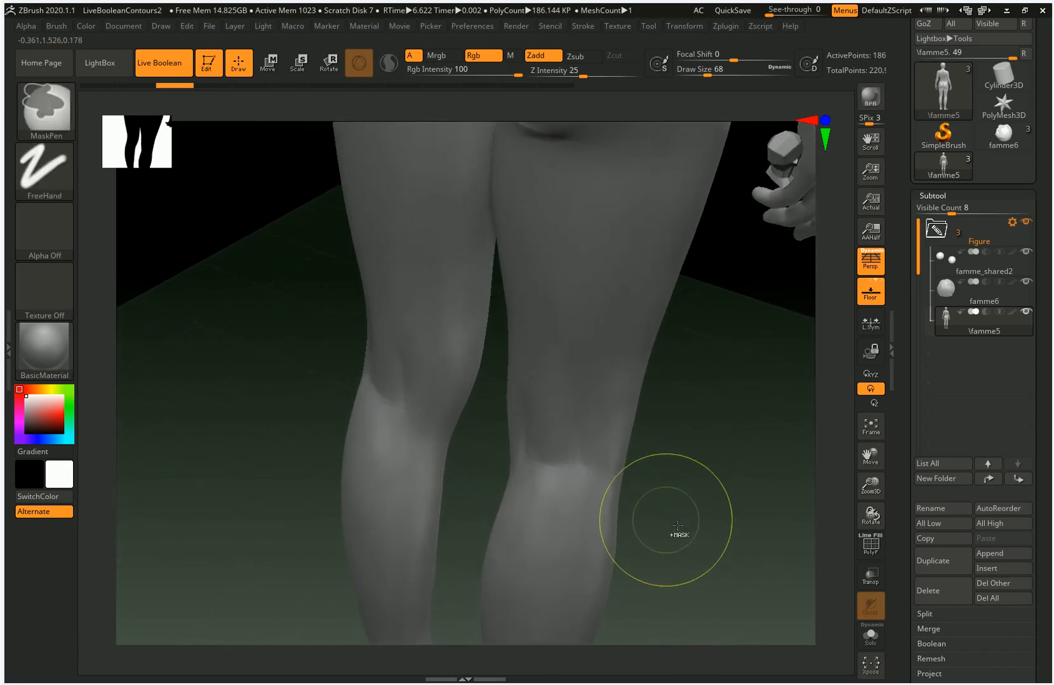
mouse_move(718, 528)
right_down()
mouse_move(597, 426)
mouse_move(635, 487)
mouse_move(732, 469)
mouse_move(611, 468)
mouse_move(657, 475)
mouse_move(616, 482)
mouse_move(631, 487)
mouse_move(668, 439)
mouse_move(696, 459)
mouse_move(681, 450)
mouse_move(692, 468)
right_up()
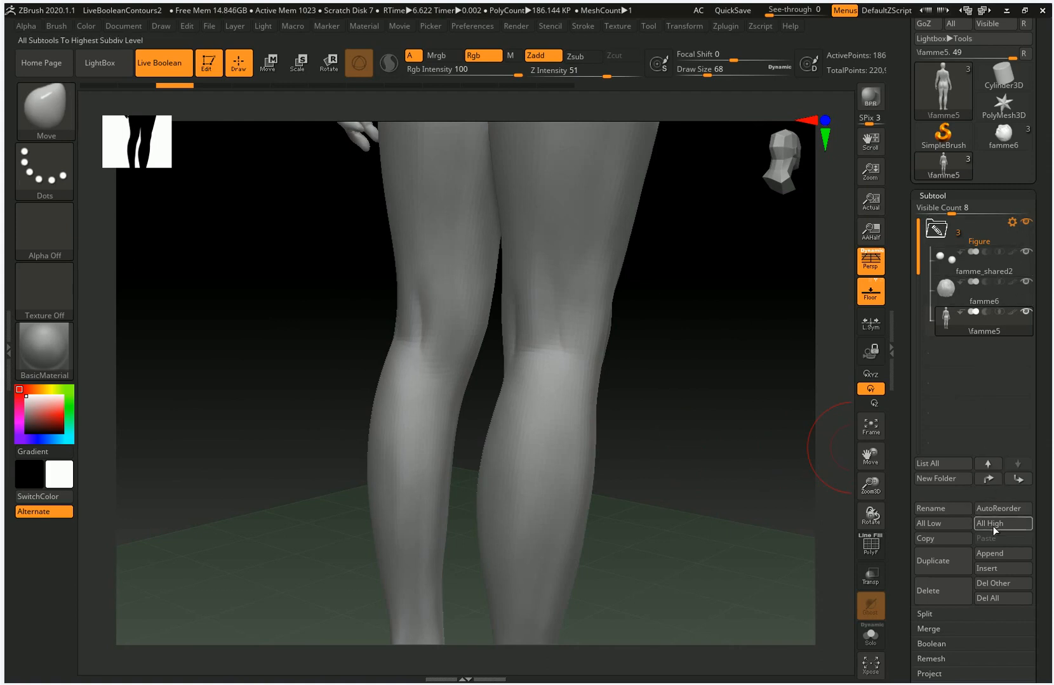
click(990, 553)
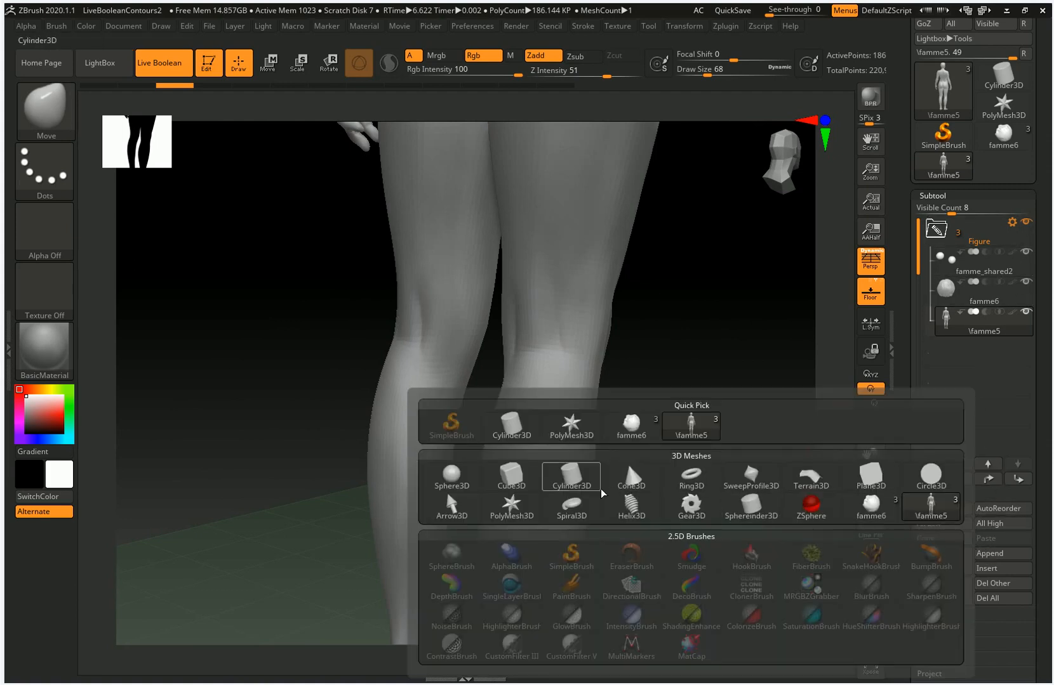
click(511, 478)
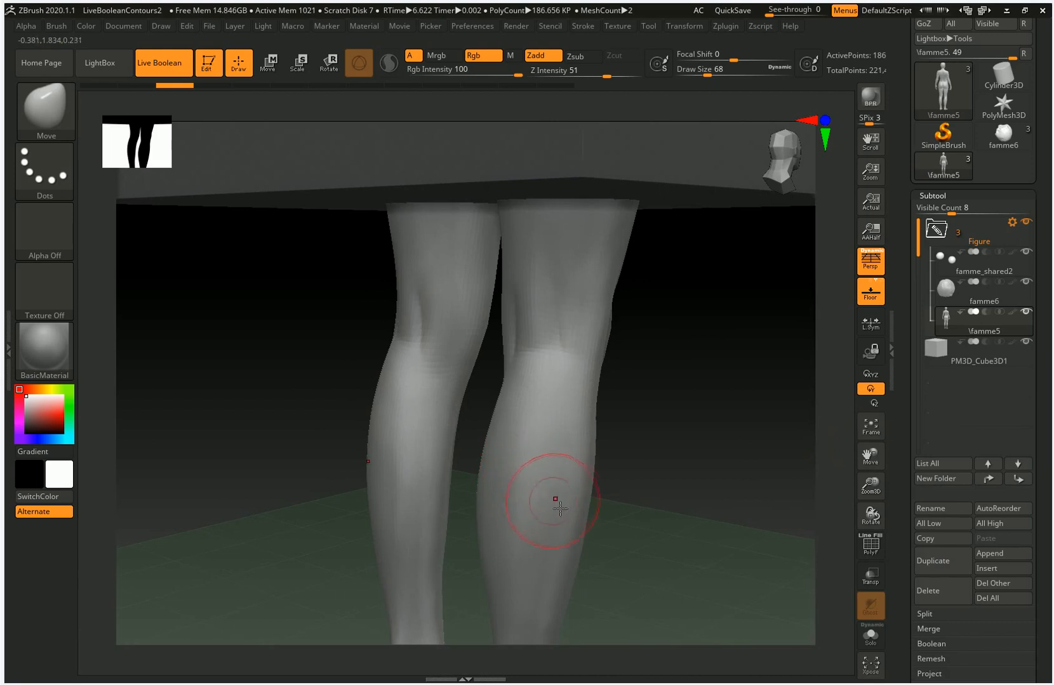
click(937, 360)
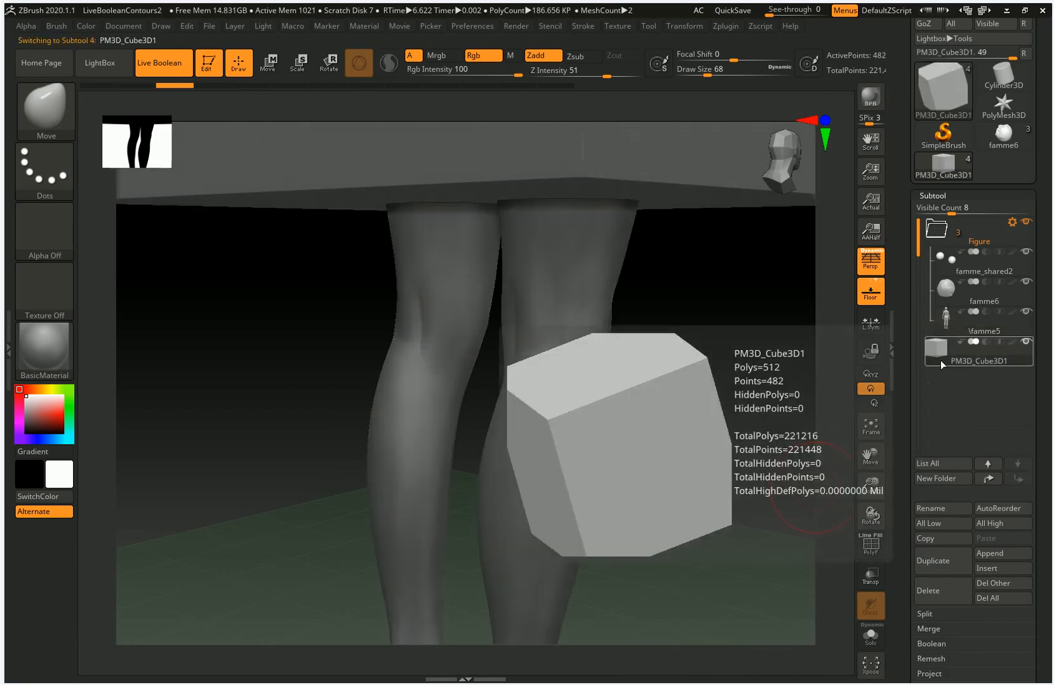
drag(934, 341, 944, 319)
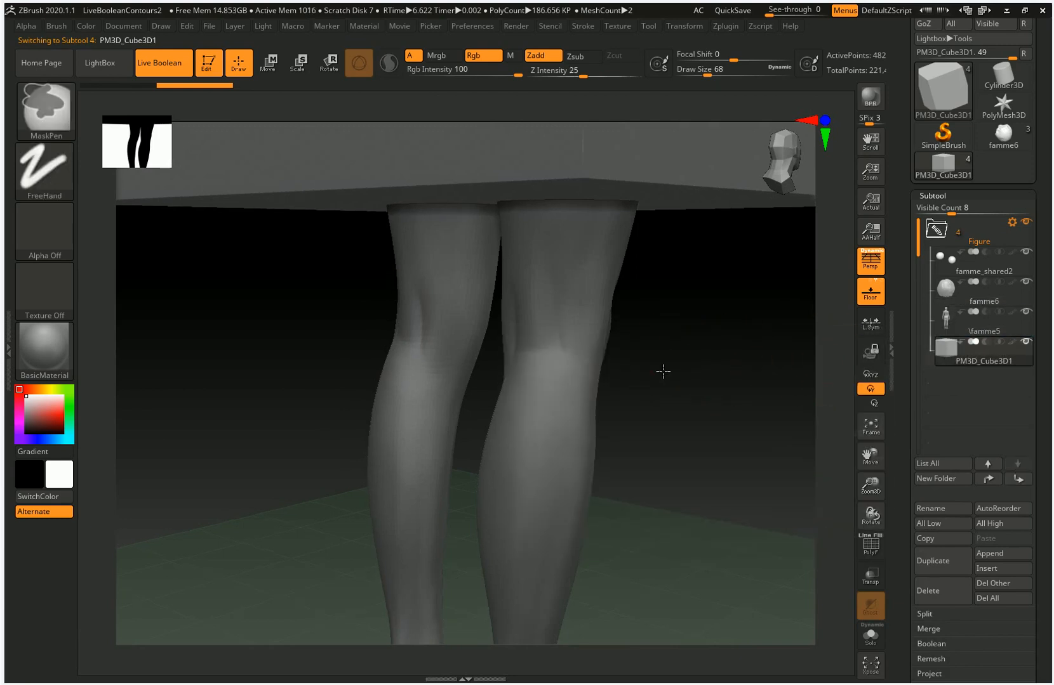
Scale the cube along its Y axis into a thin horizontal slab around the figure's waist
key(f)
scroll(546, 425, up, 3)
alt+drag(546, 425, 427, 429)
right_drag(428, 429, 403, 429)
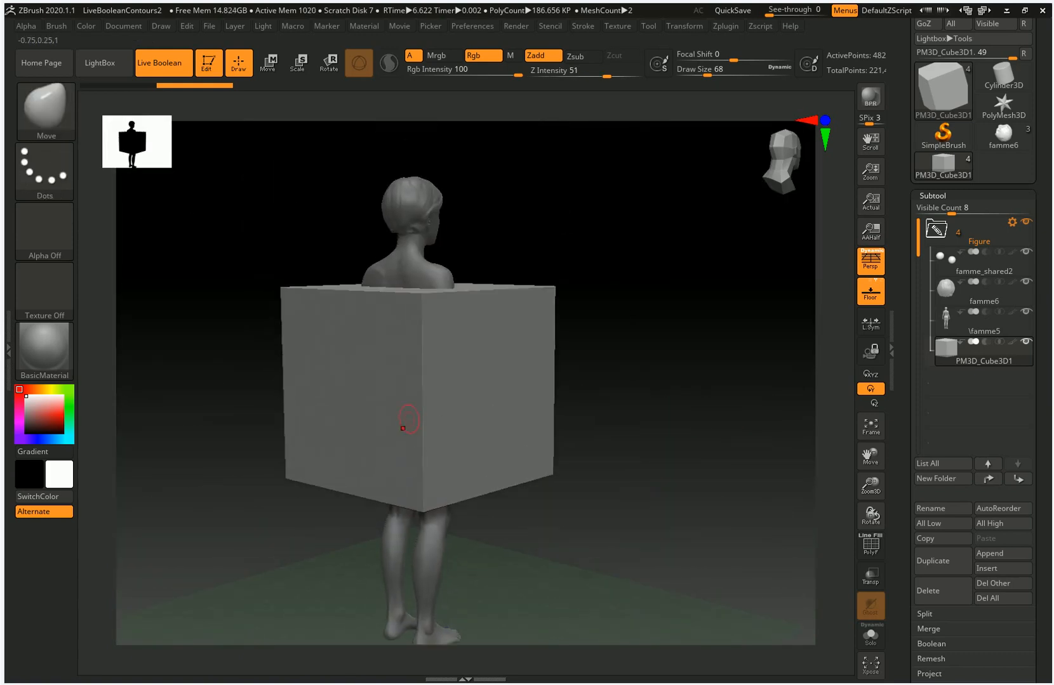
click(297, 63)
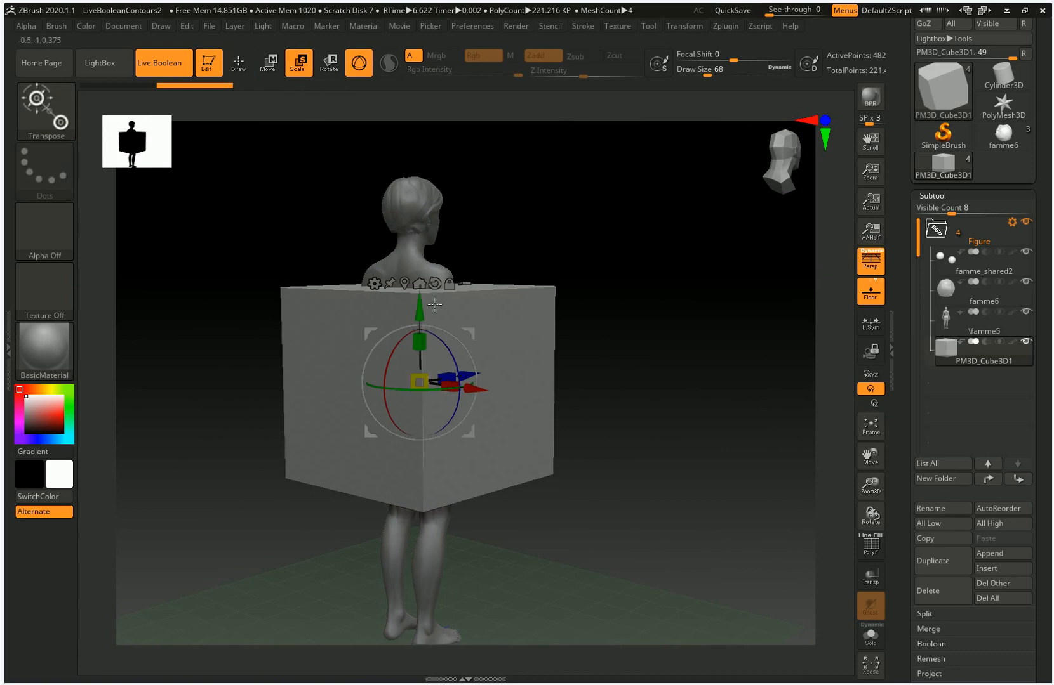
drag(427, 354, 439, 400)
ctrl+right_drag(439, 399, 444, 383)
drag(426, 362, 436, 585)
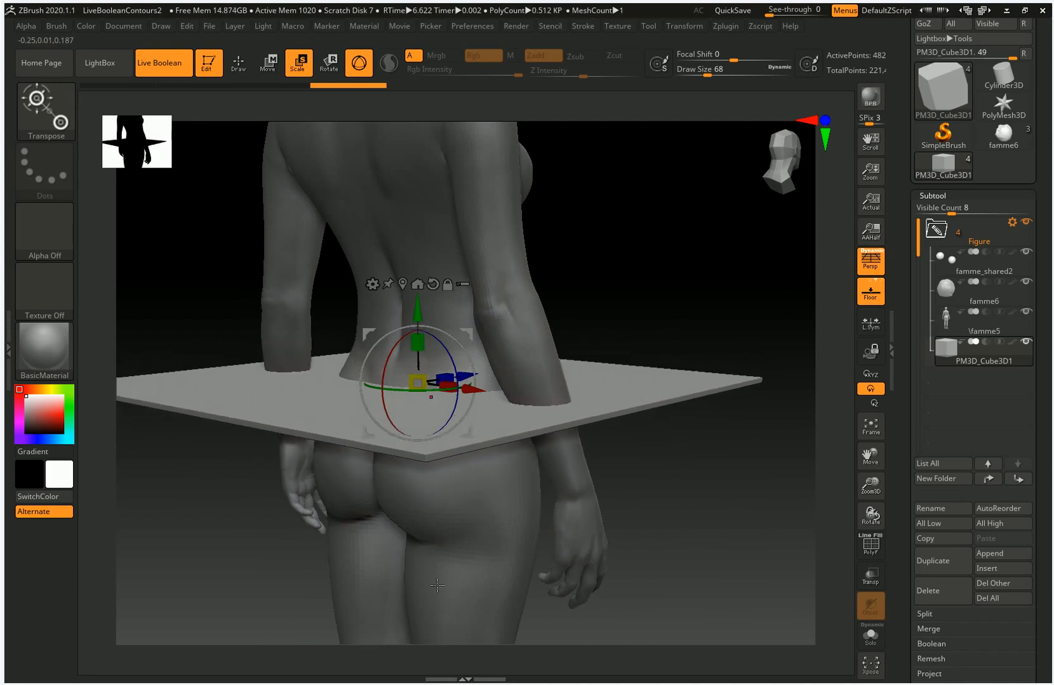
Move the slab down along the Y axis so it crosses both calves below the knees
mouse_move(515, 568)
right_down()
mouse_move(480, 557)
mouse_move(571, 438)
mouse_move(562, 463)
mouse_move(558, 452)
mouse_move(611, 413)
mouse_move(593, 419)
mouse_move(567, 386)
mouse_move(642, 375)
mouse_move(611, 370)
mouse_move(522, 417)
mouse_move(449, 436)
mouse_move(590, 473)
mouse_move(612, 504)
mouse_move(417, 393)
right_up()
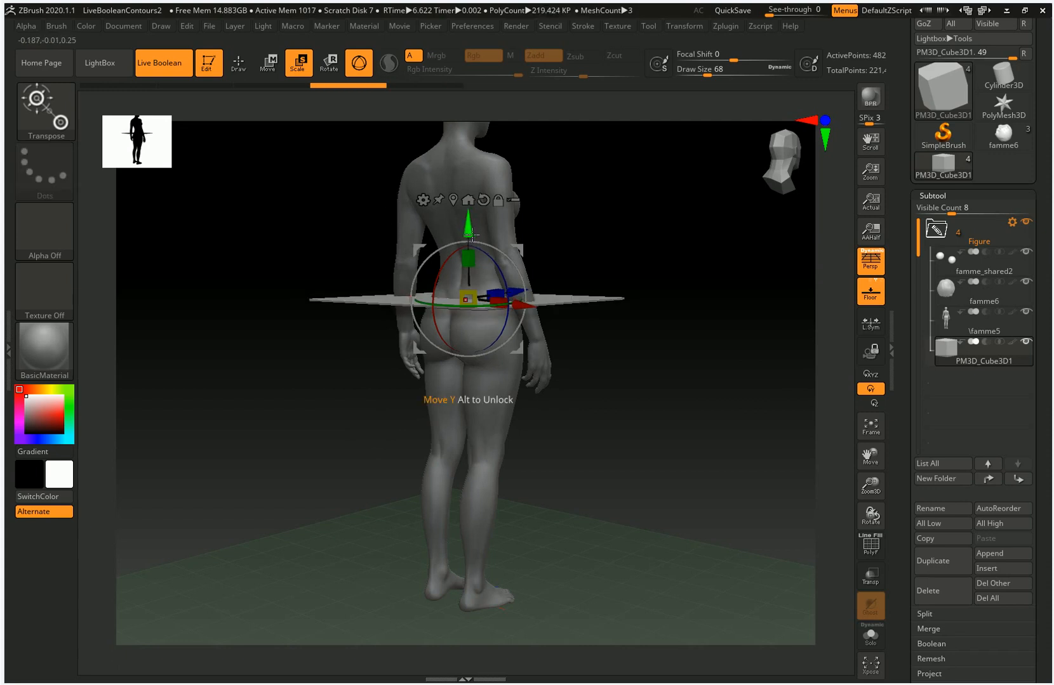
drag(470, 234, 472, 436)
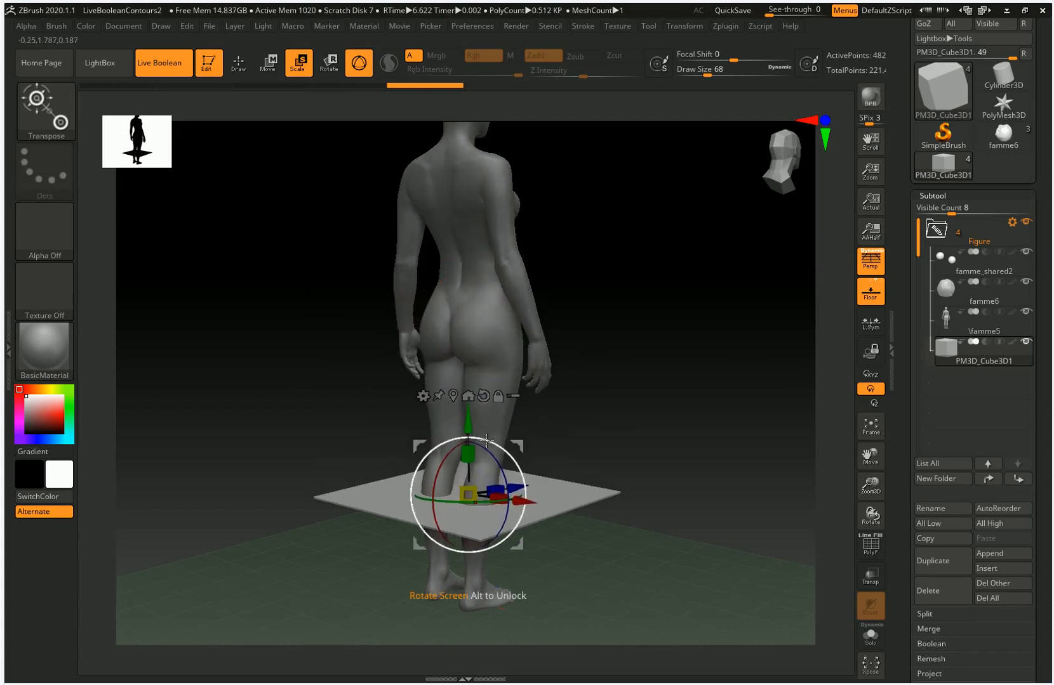
ctrl+right_drag(487, 438, 621, 597)
right_drag(573, 534, 387, 527)
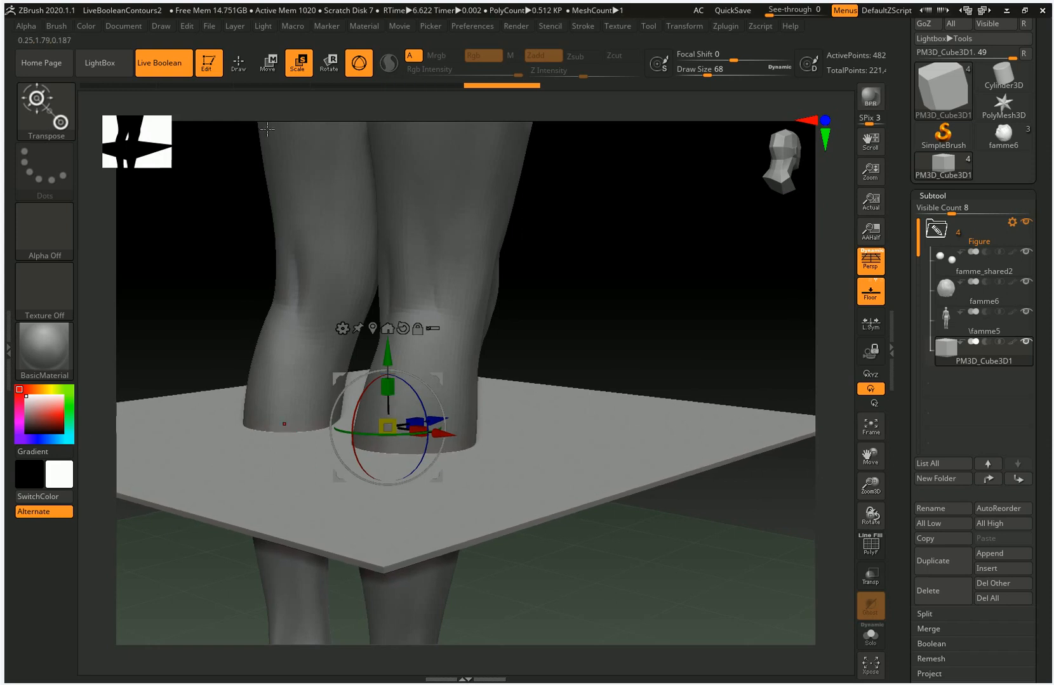
Return to Draw mode and turn off the Live Boolean preview
click(247, 70)
click(160, 63)
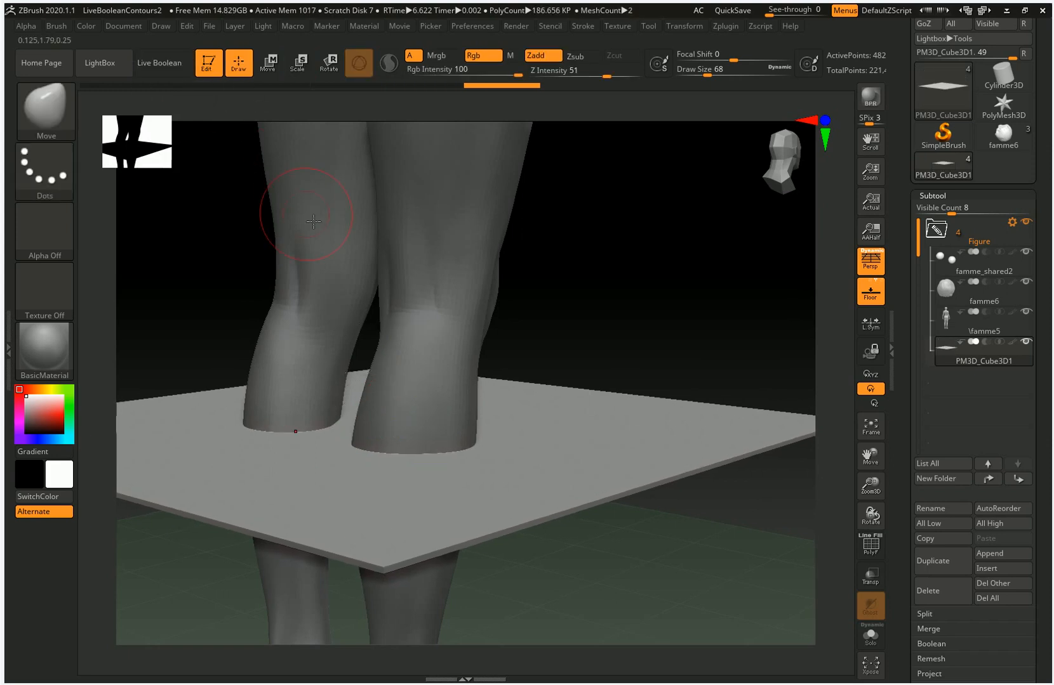
right_drag(596, 609, 628, 613)
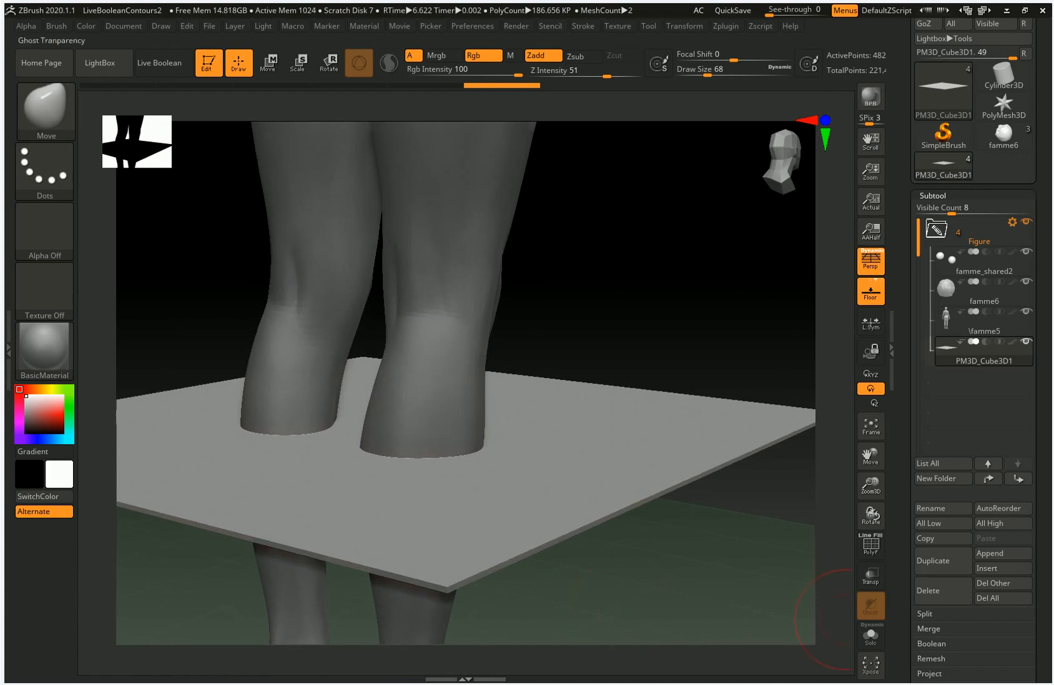
Enable Array Mesh on the slab and set its Repeat count to 8
drag(1050, 625, 1051, 508)
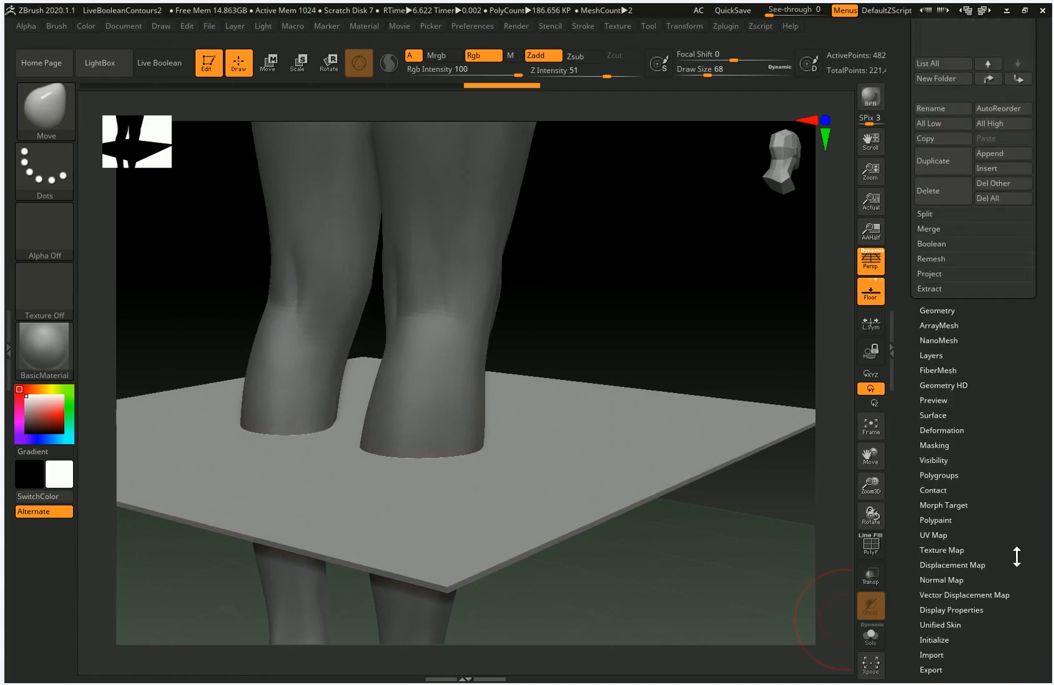
click(940, 326)
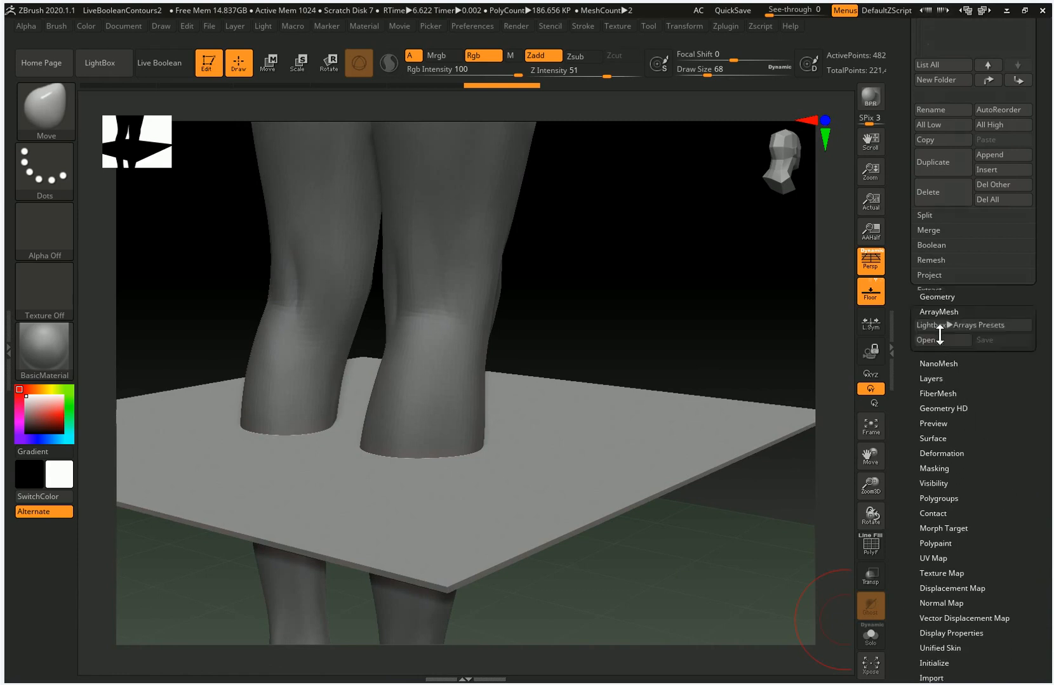
drag(1027, 464, 1018, 558)
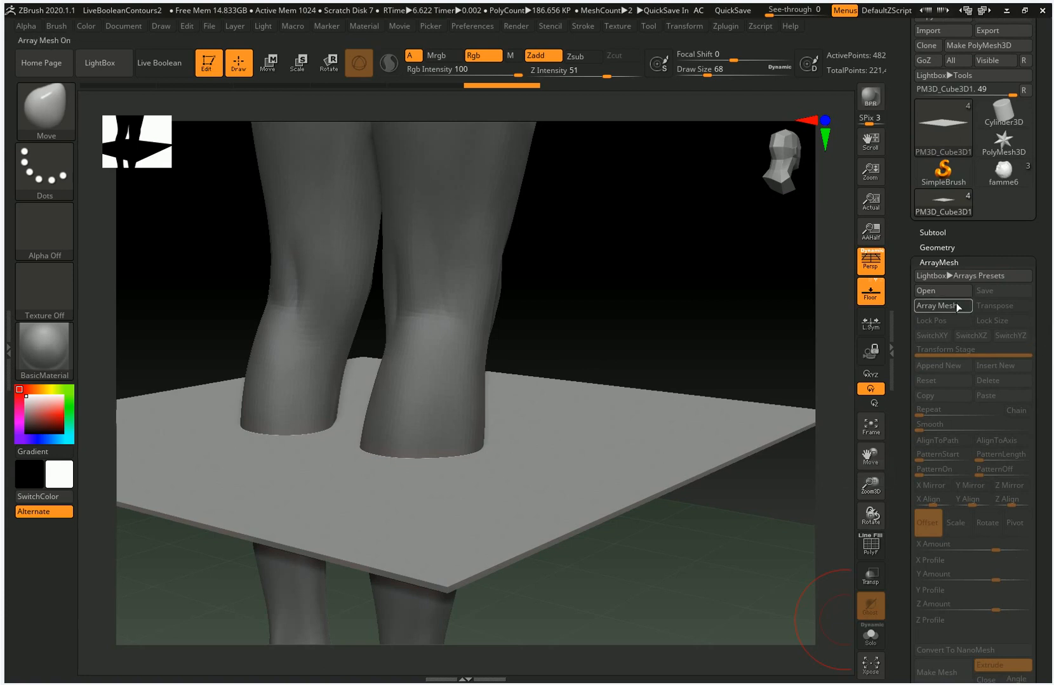
click(947, 305)
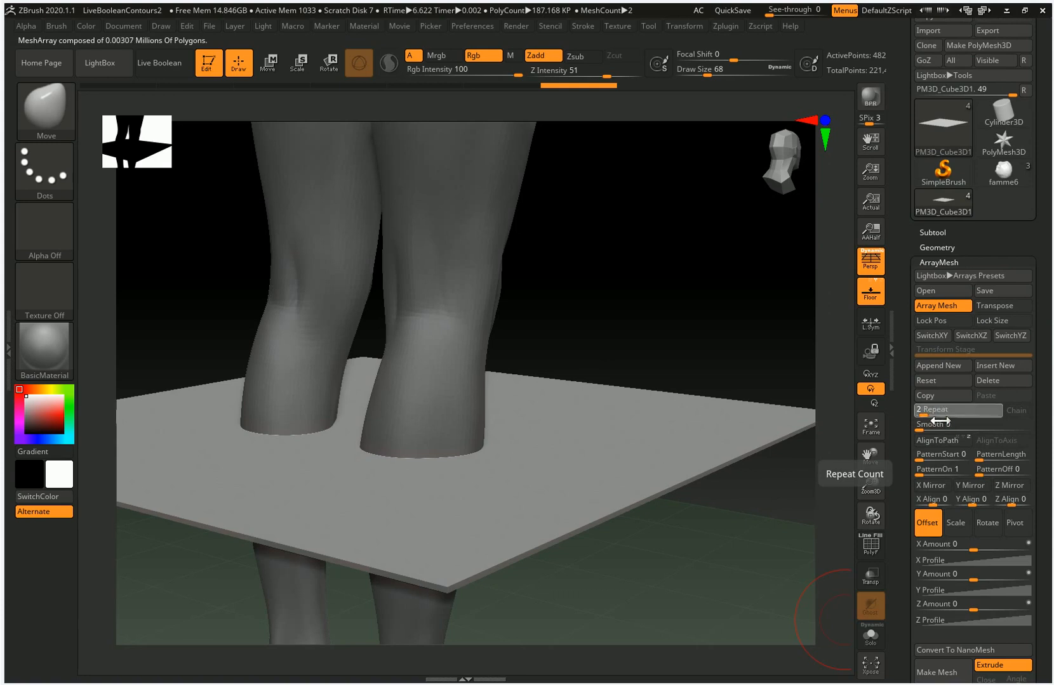
drag(940, 421, 945, 421)
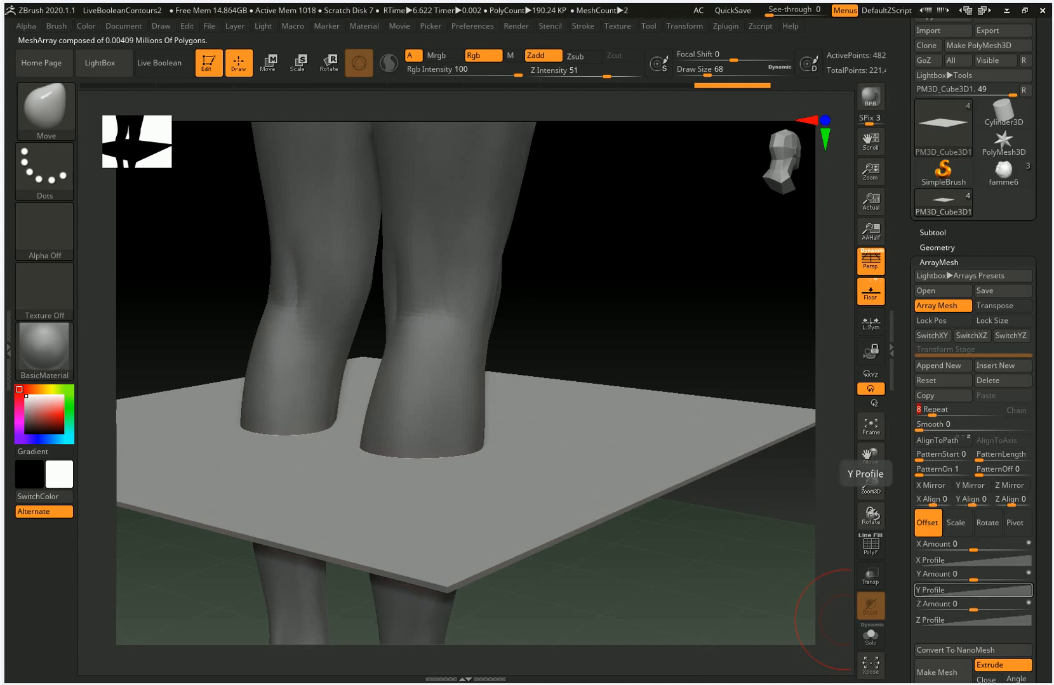
Set the array's Y Amount offset to -0.30335 to stack the slab copies up the calves to the knees
click(982, 583)
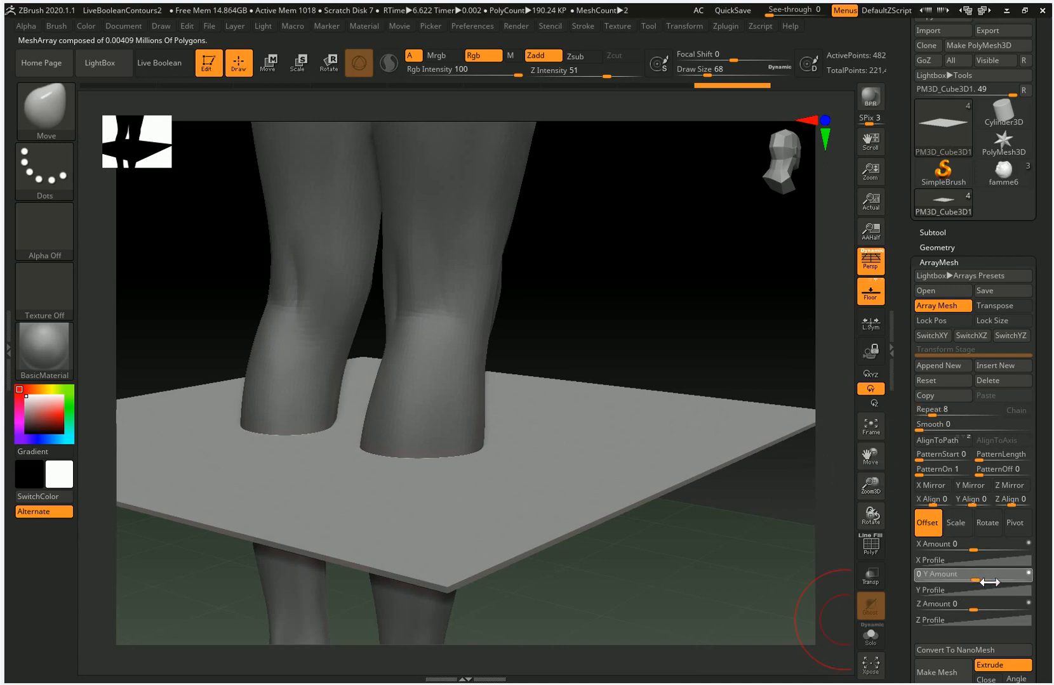
drag(964, 579, 968, 581)
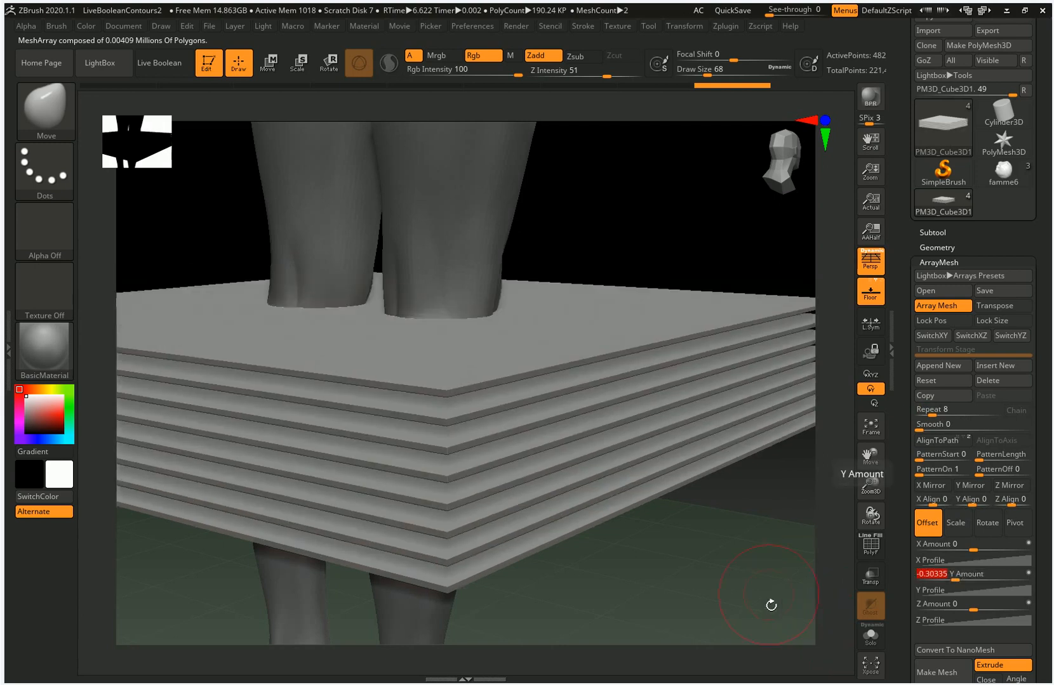
mouse_move(680, 593)
mouse_down()
mouse_move(673, 566)
mouse_move(687, 602)
mouse_up()
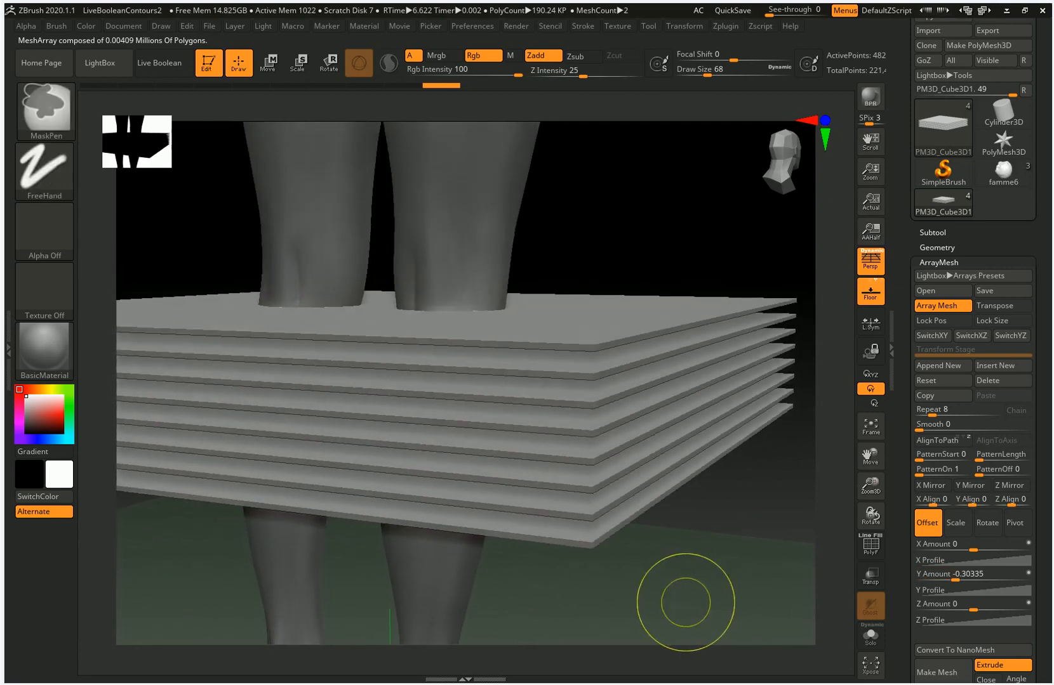
ctrl+right_drag(687, 601, 644, 580)
drag(645, 579, 731, 605)
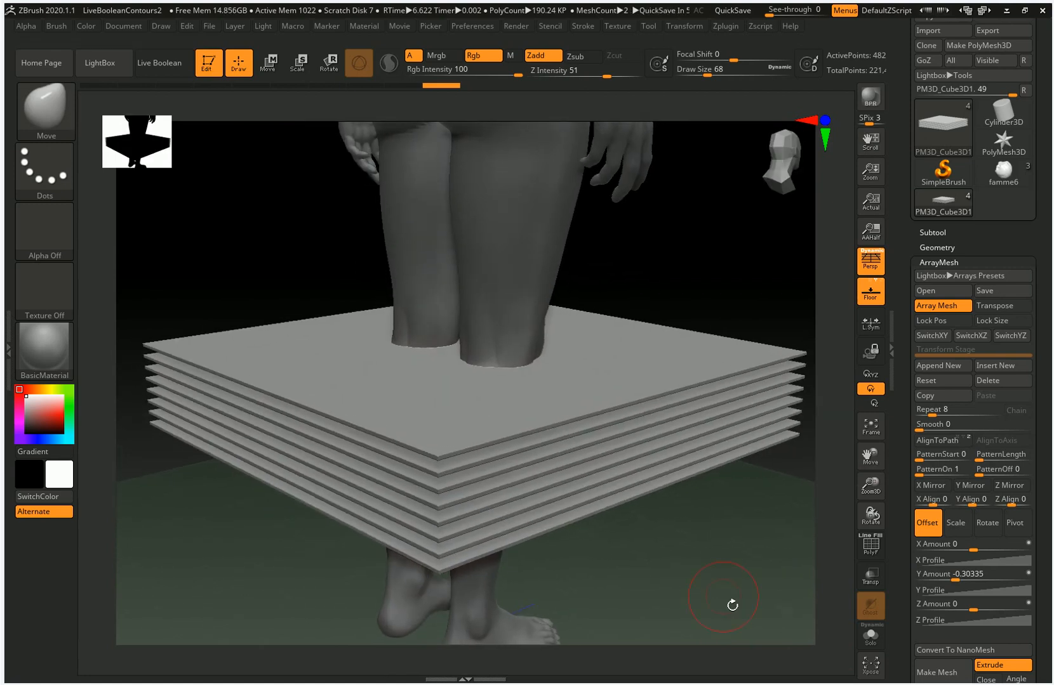
Mark the body subtool famme5 as the boolean Start and set the slab array subtool to subtraction
click(936, 234)
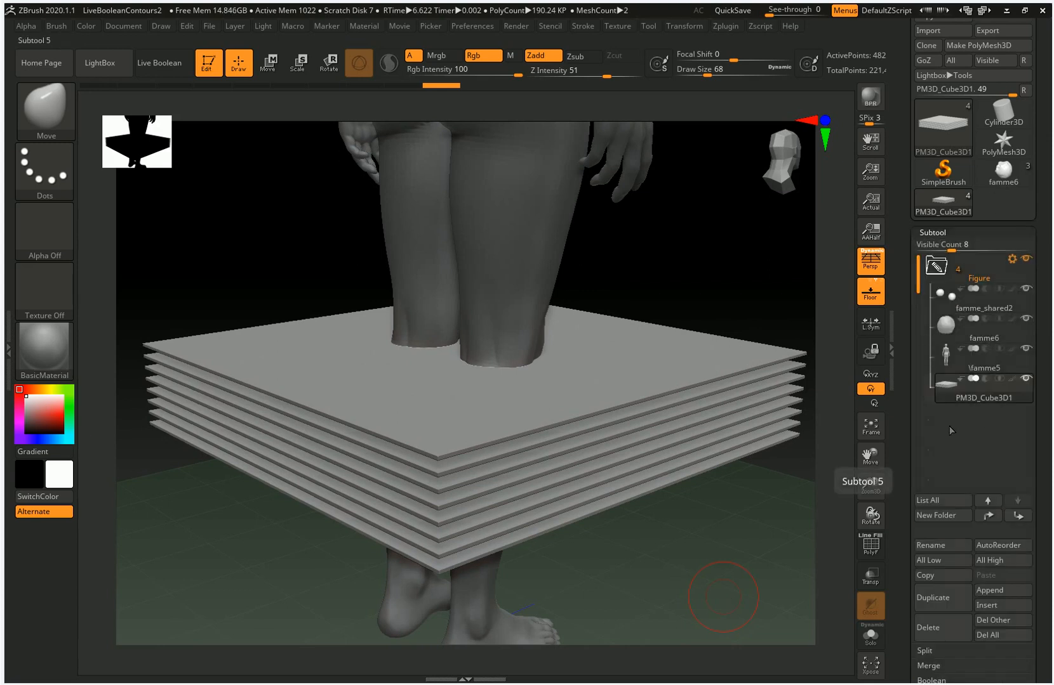
click(959, 349)
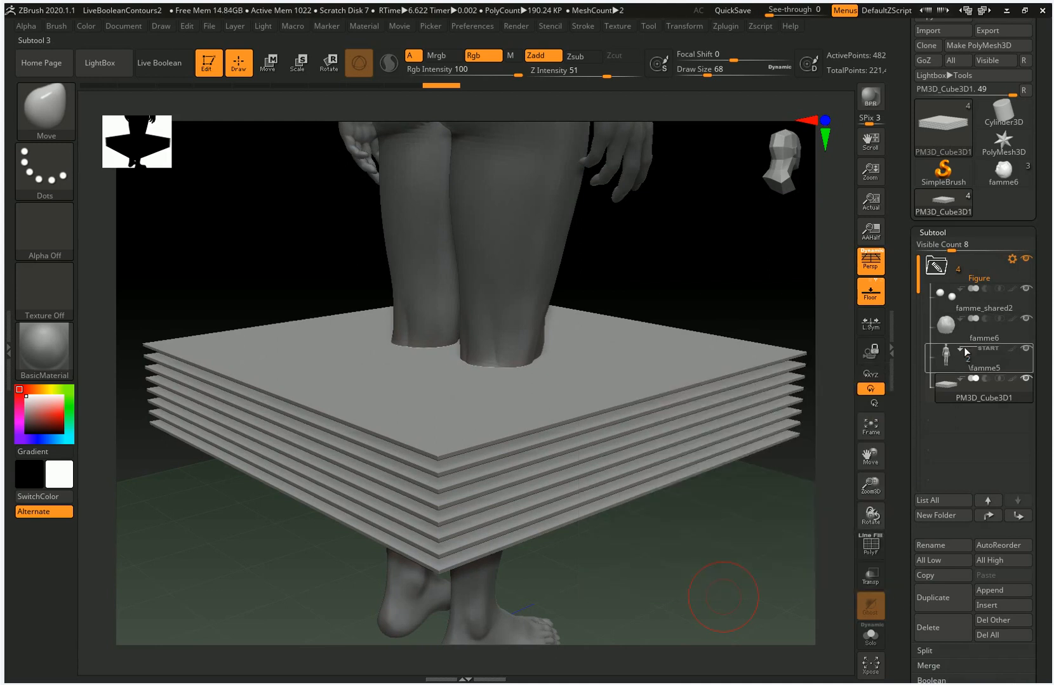
click(956, 351)
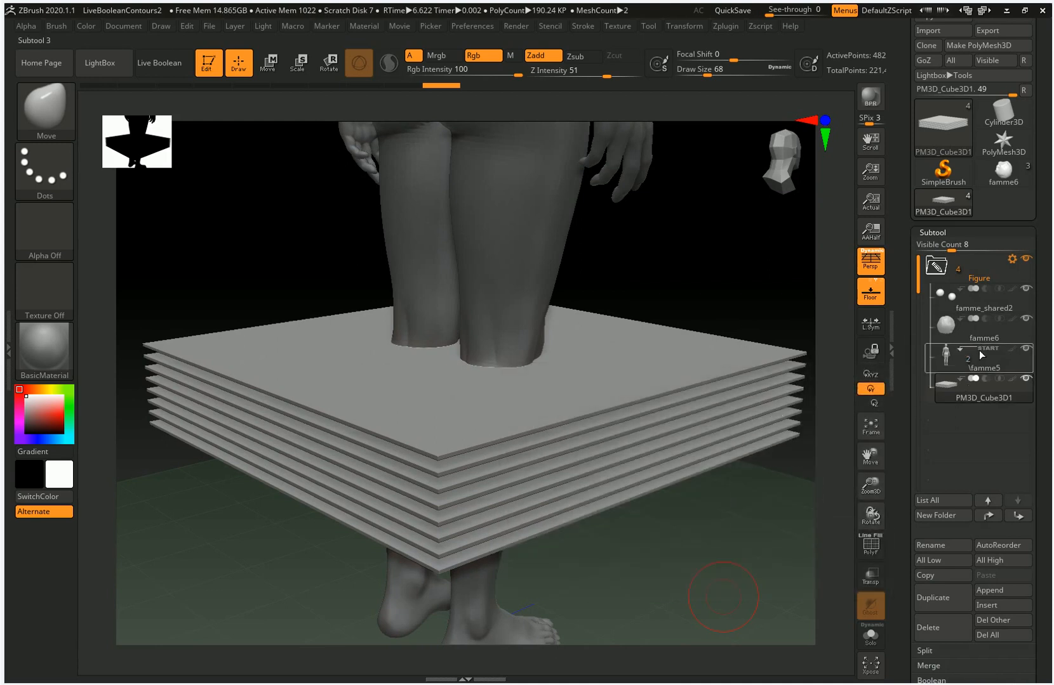
mouse_move(952, 361)
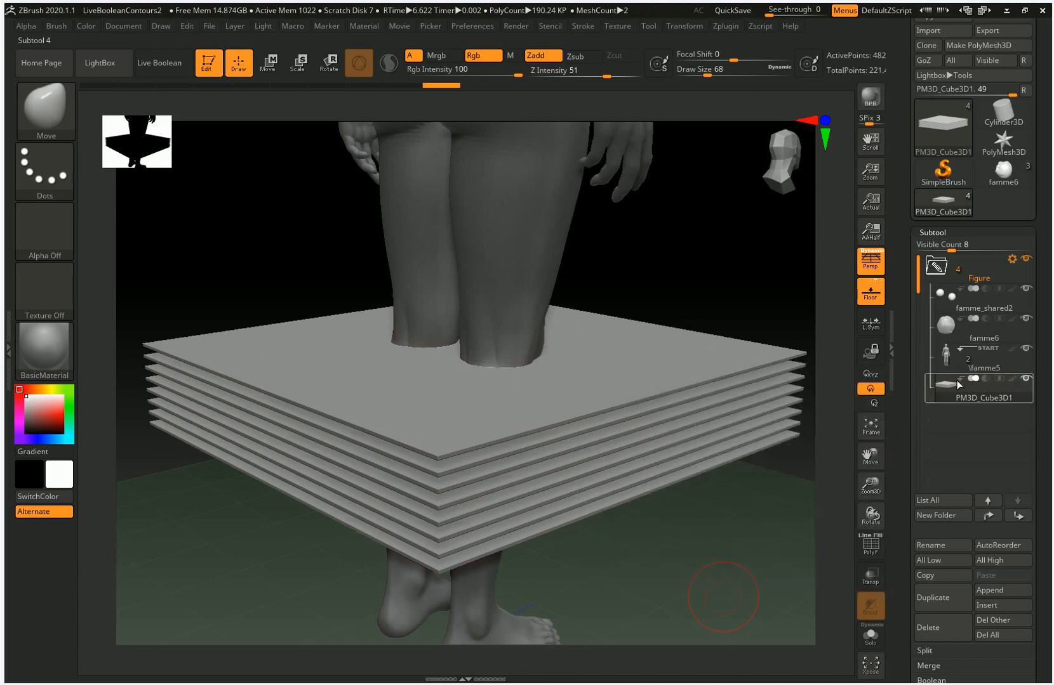
mouse_move(1002, 388)
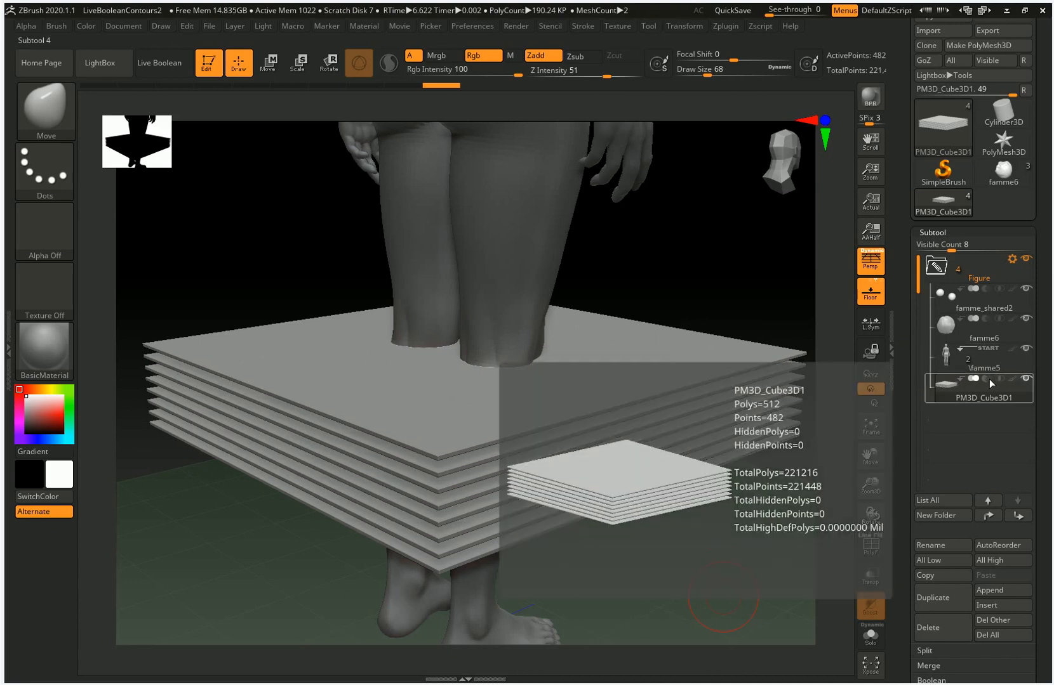
click(987, 379)
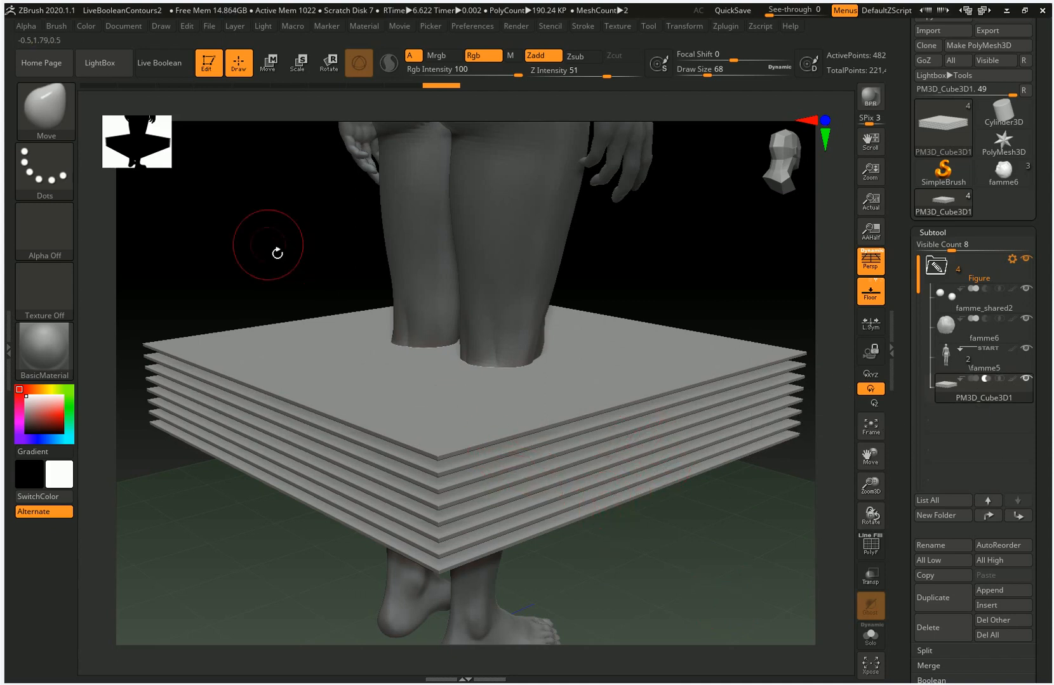
Turn on Live Boolean and inspect the contour grooves that the slab array cuts around both calves
click(157, 63)
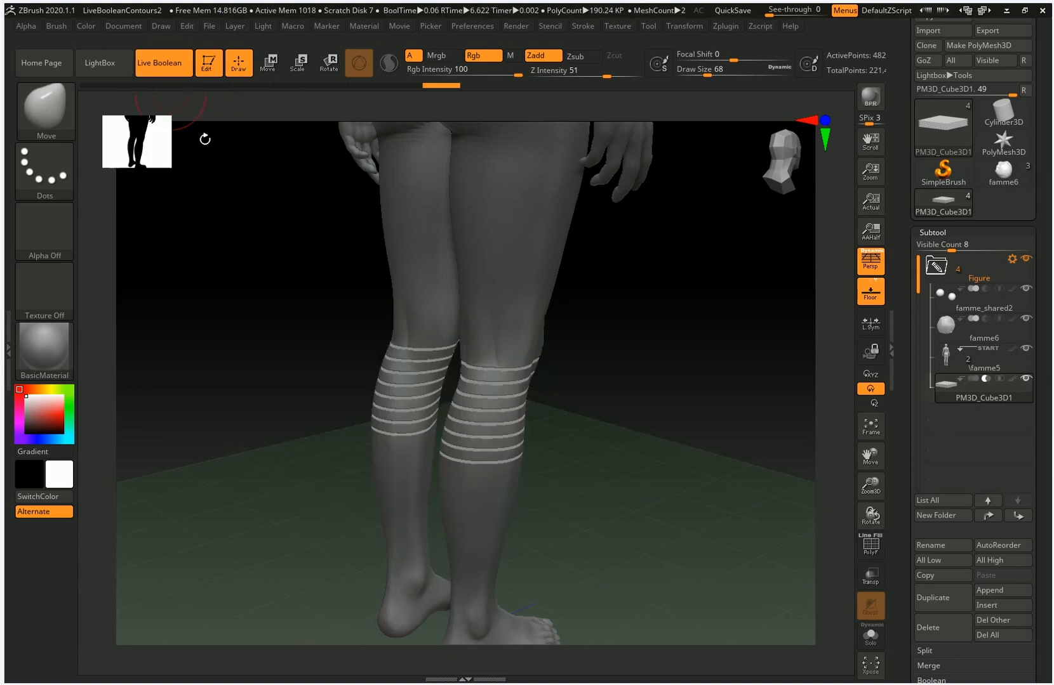
mouse_move(274, 448)
mouse_down()
mouse_move(273, 436)
mouse_move(260, 437)
mouse_move(282, 455)
mouse_up()
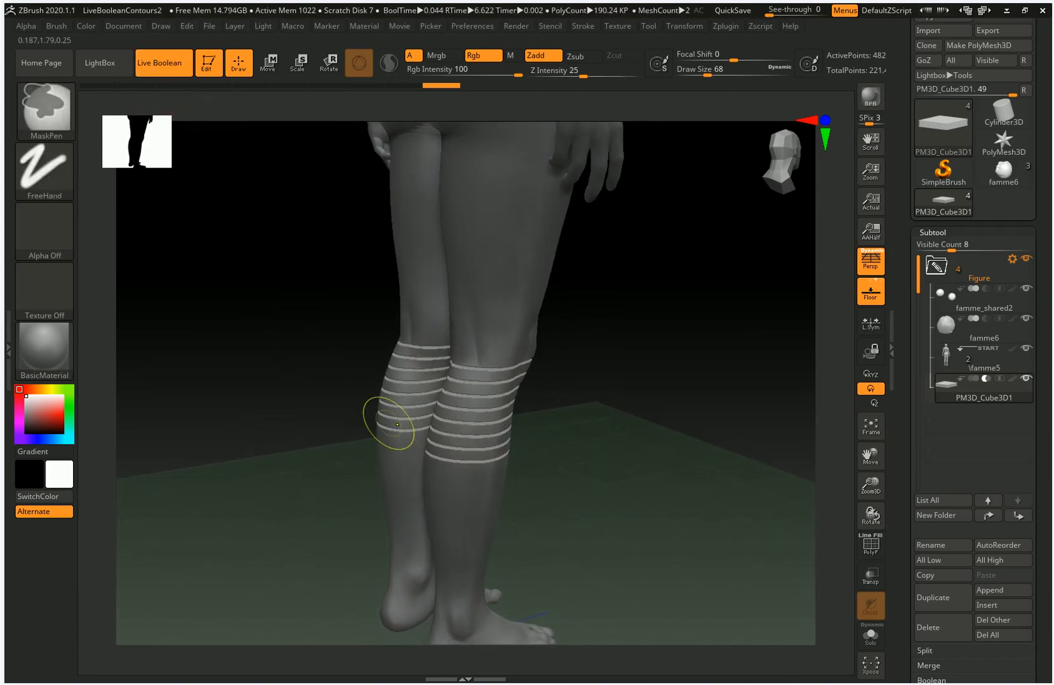
ctrl+right_drag(401, 426, 494, 489)
mouse_move(275, 439)
mouse_down()
mouse_move(278, 463)
mouse_move(294, 473)
mouse_move(364, 487)
mouse_move(287, 480)
mouse_move(299, 440)
mouse_move(372, 405)
mouse_up()
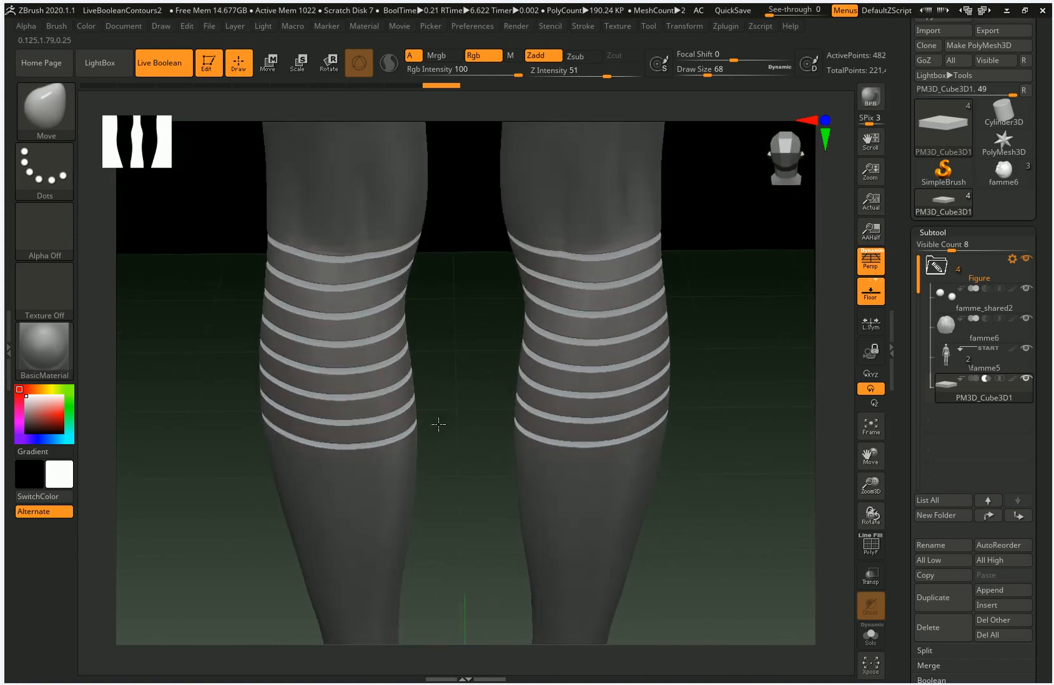
mouse_move(437, 426)
mouse_down()
mouse_move(442, 493)
mouse_move(431, 513)
mouse_move(451, 501)
mouse_up()
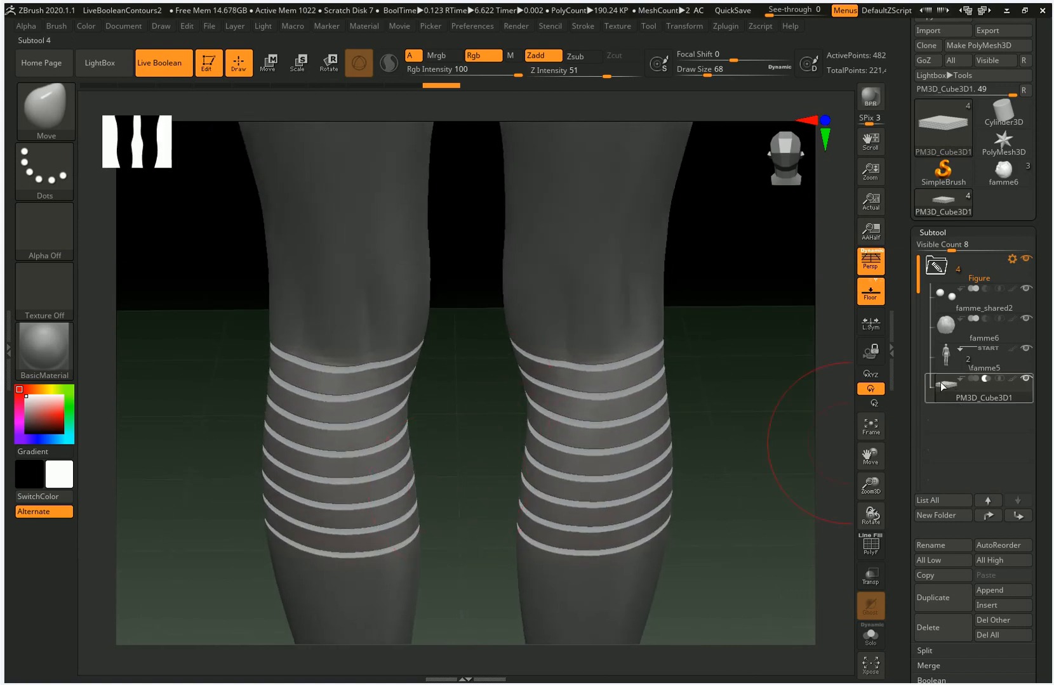
Move the slab array up along Y so its grooves wrap around the knees, and return to Draw mode
click(276, 69)
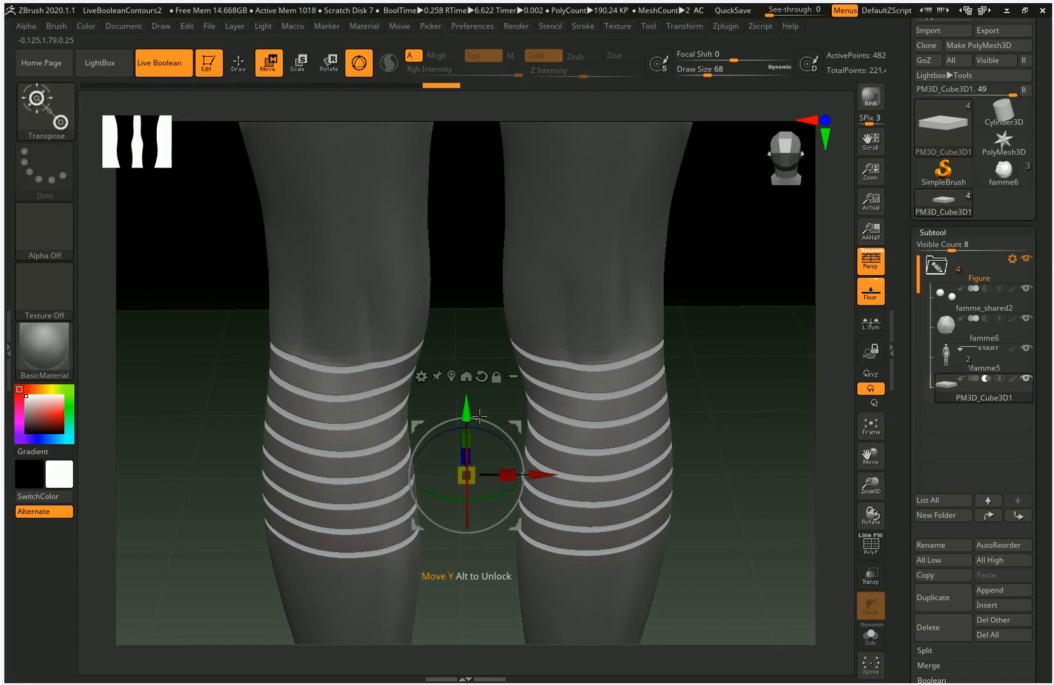
drag(472, 415, 481, 344)
click(239, 63)
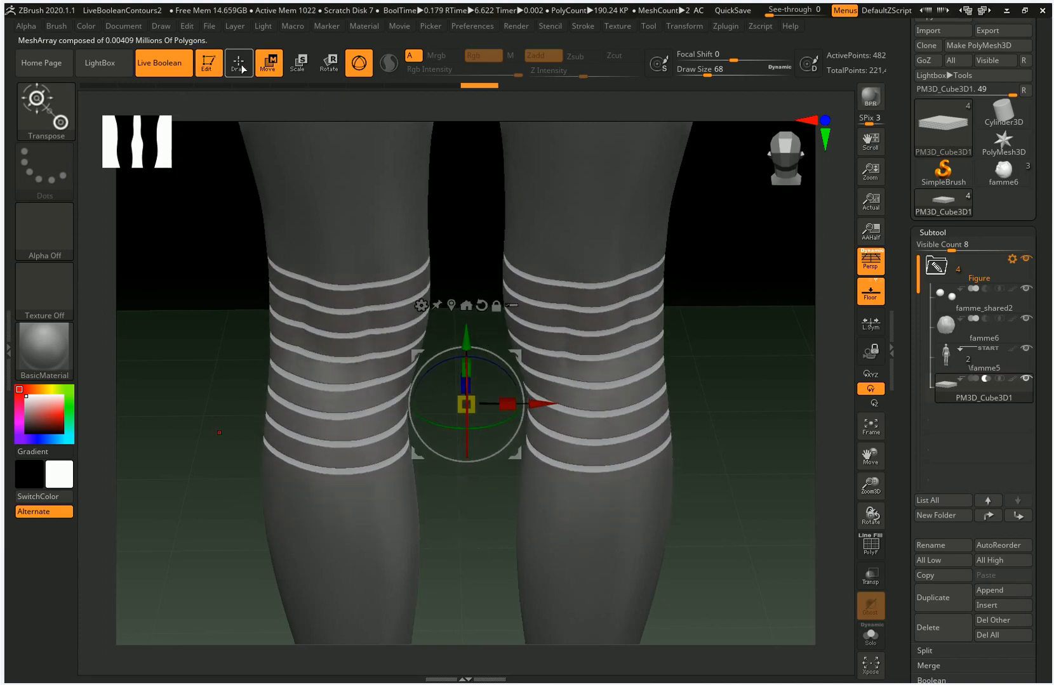
mouse_move(194, 385)
mouse_down()
mouse_move(174, 409)
mouse_move(188, 422)
mouse_up()
drag(476, 474, 476, 448)
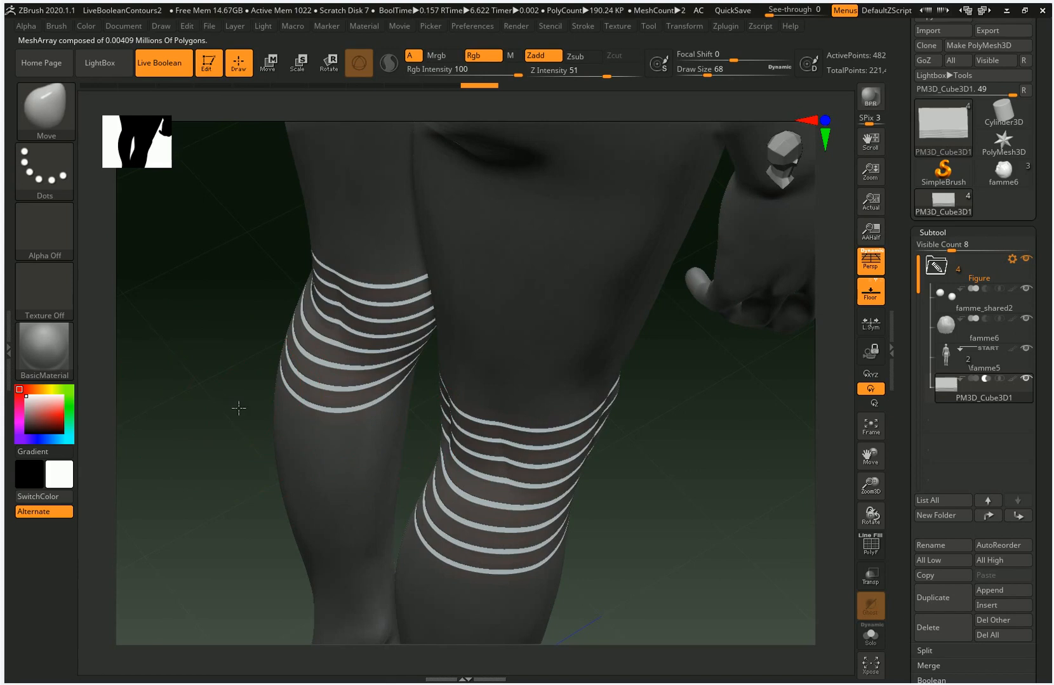
drag(239, 408, 260, 452)
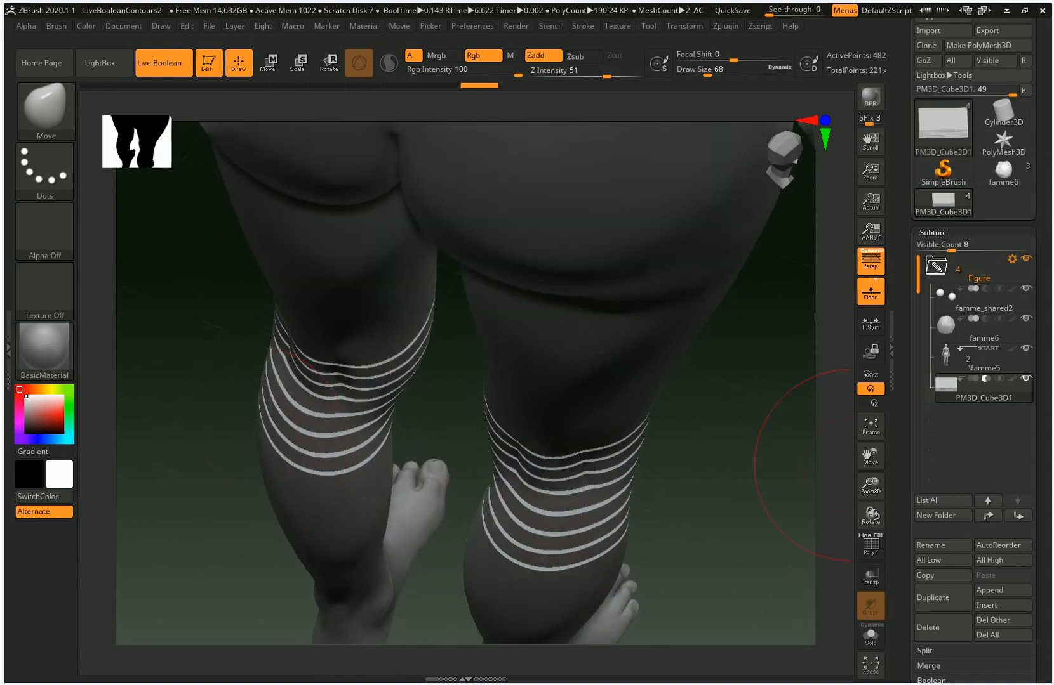
Select the body subtool famme5 and smooth the uneven surface behind the knees where the contour lines kink
click(945, 359)
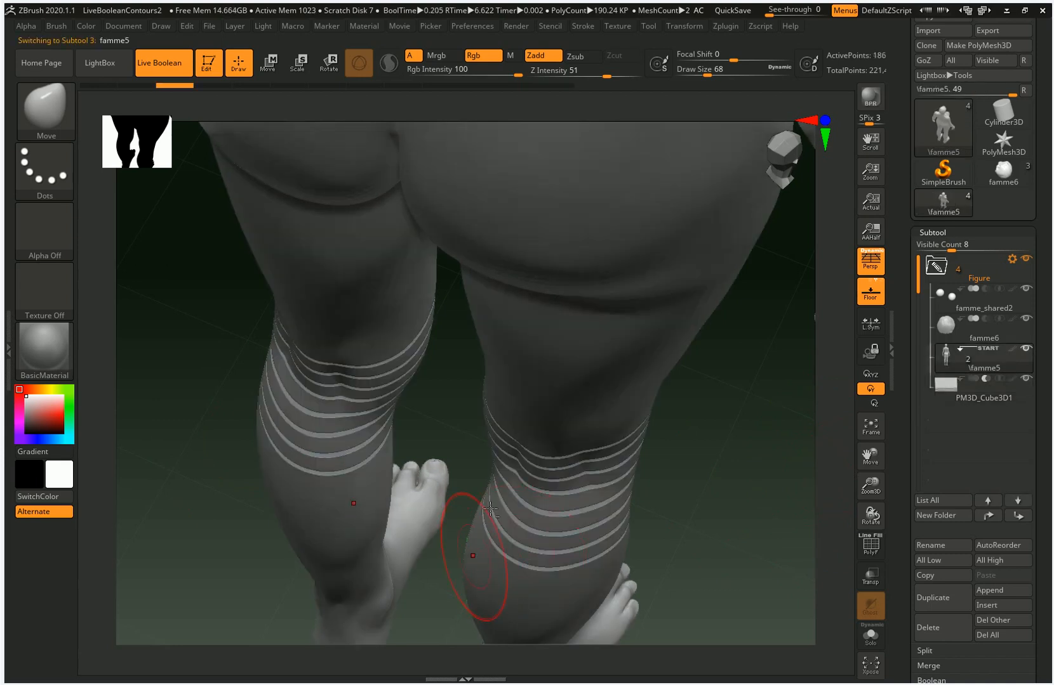
right_drag(492, 507, 492, 468)
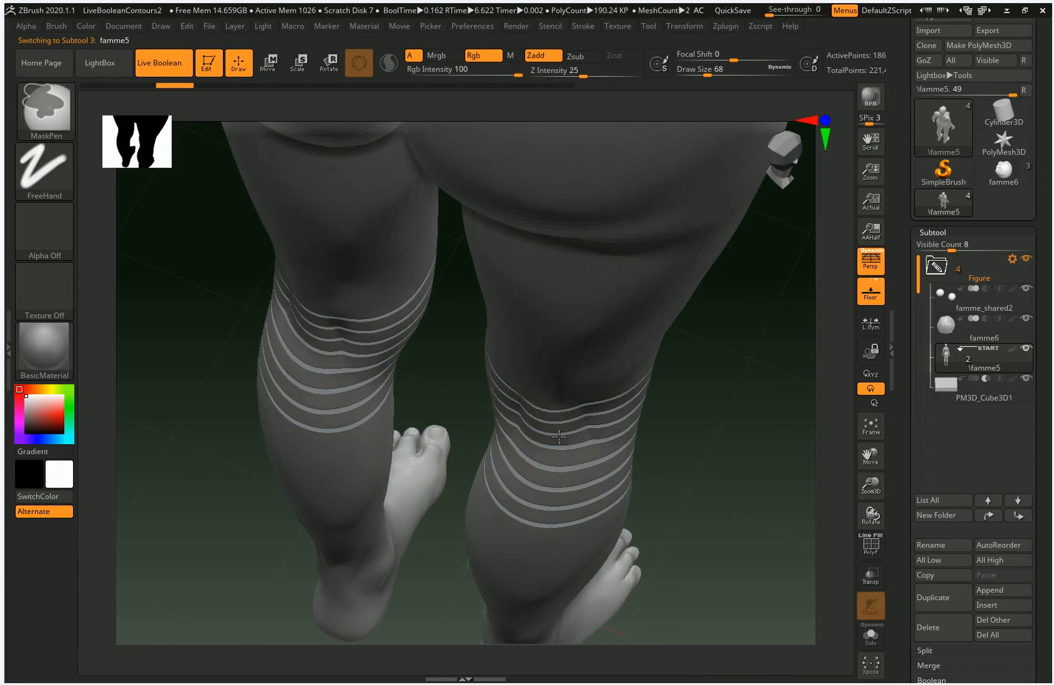
mouse_move(558, 437)
ctrl+right_down()
mouse_move(592, 443)
mouse_move(576, 437)
ctrl+right_up()
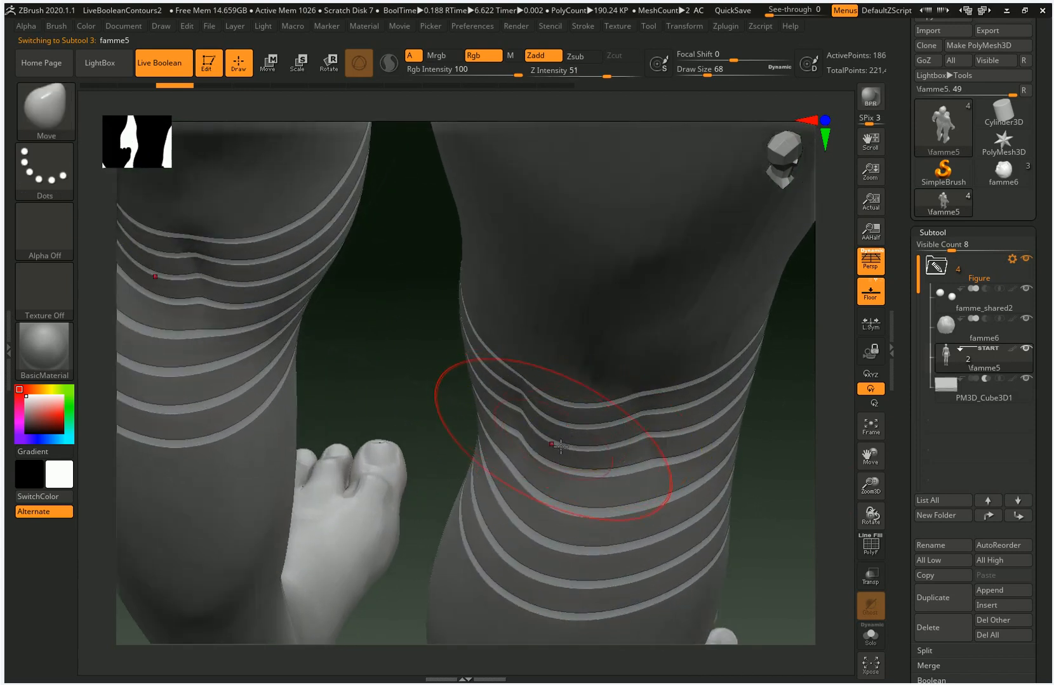
key(shift)
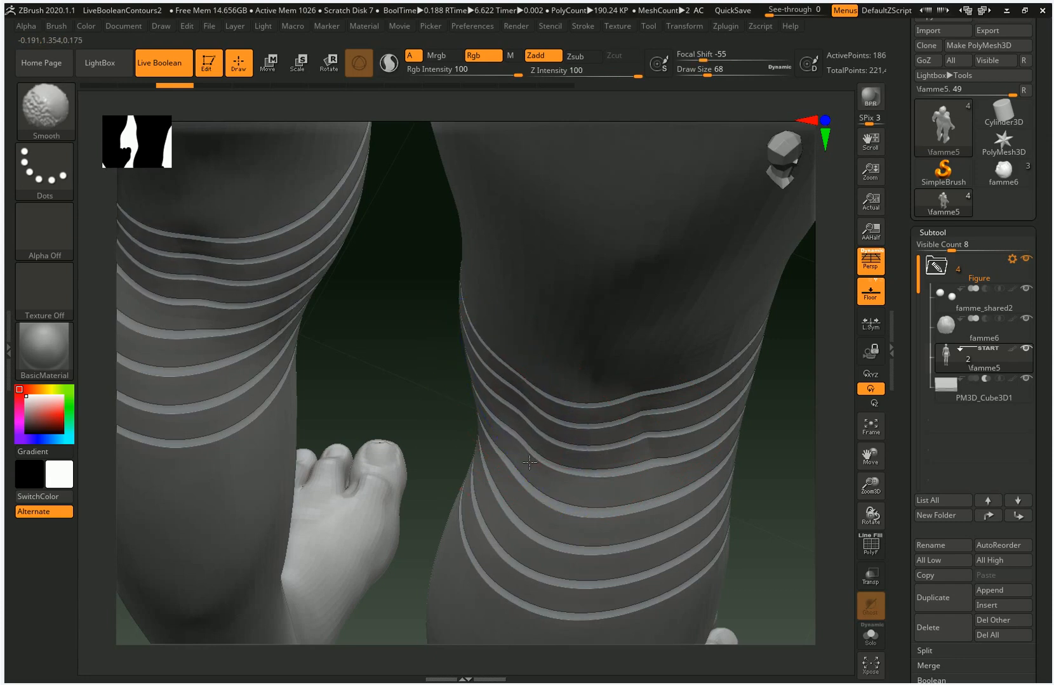
mouse_move(617, 436)
shift+mouse_down()
mouse_move(637, 404)
mouse_move(648, 458)
shift+mouse_up()
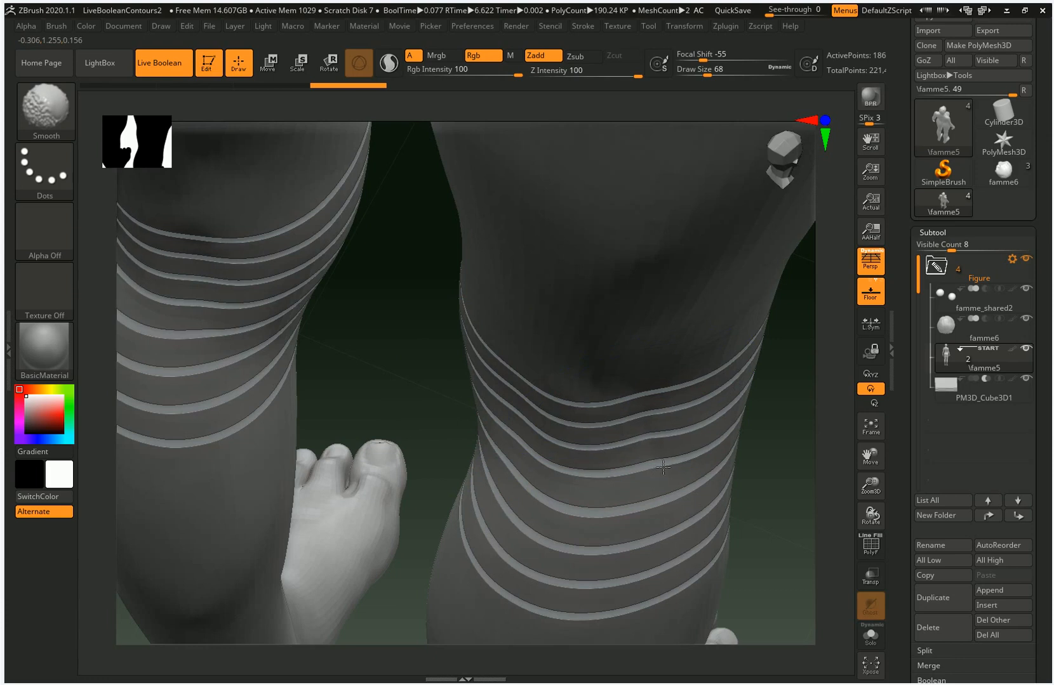
shift+drag(633, 479, 603, 438)
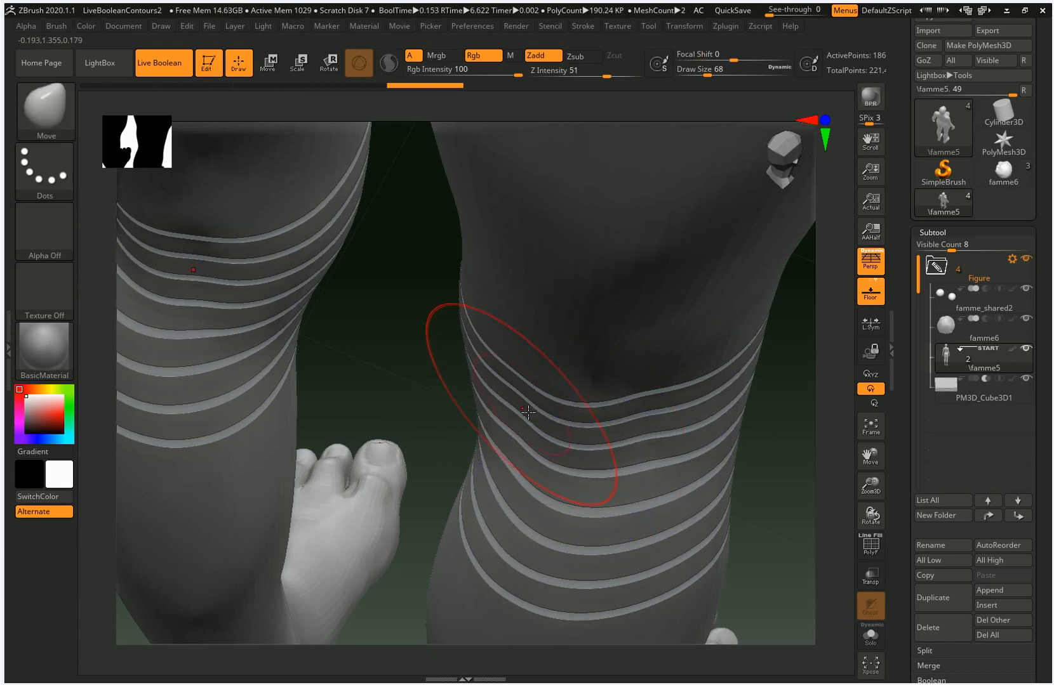
Reshape the inner back of the knees and upper calves with the Move brush, enlarging the draw size to 124
mouse_move(530, 424)
mouse_down()
mouse_move(470, 450)
mouse_move(553, 411)
mouse_move(538, 415)
mouse_up()
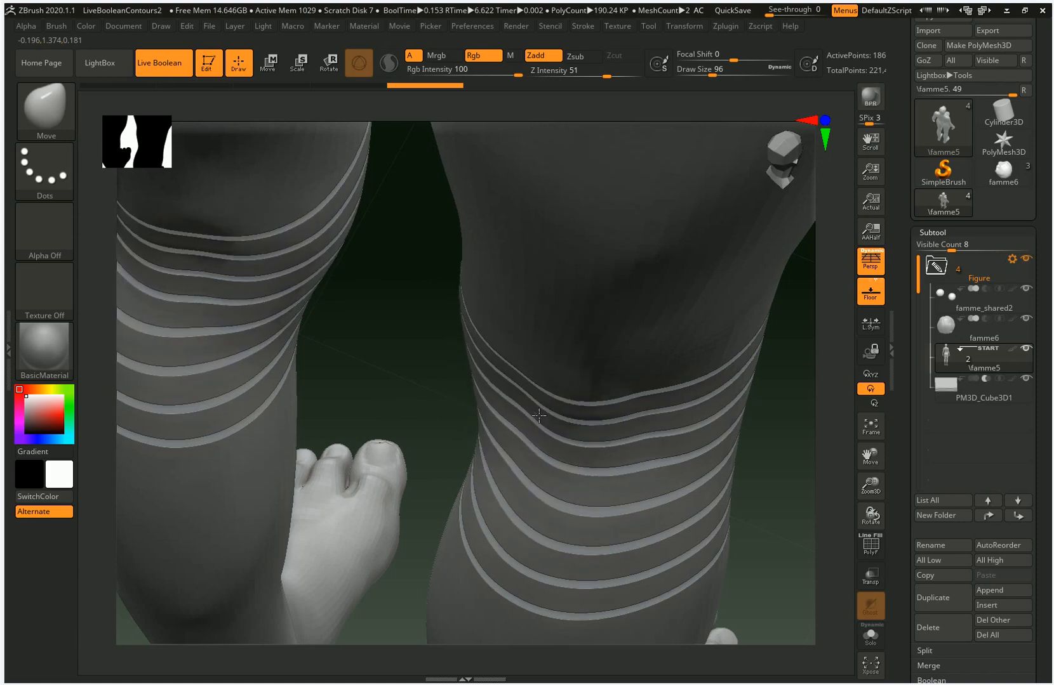
key(bracketright)
key(bracketright)
key(bracketright)
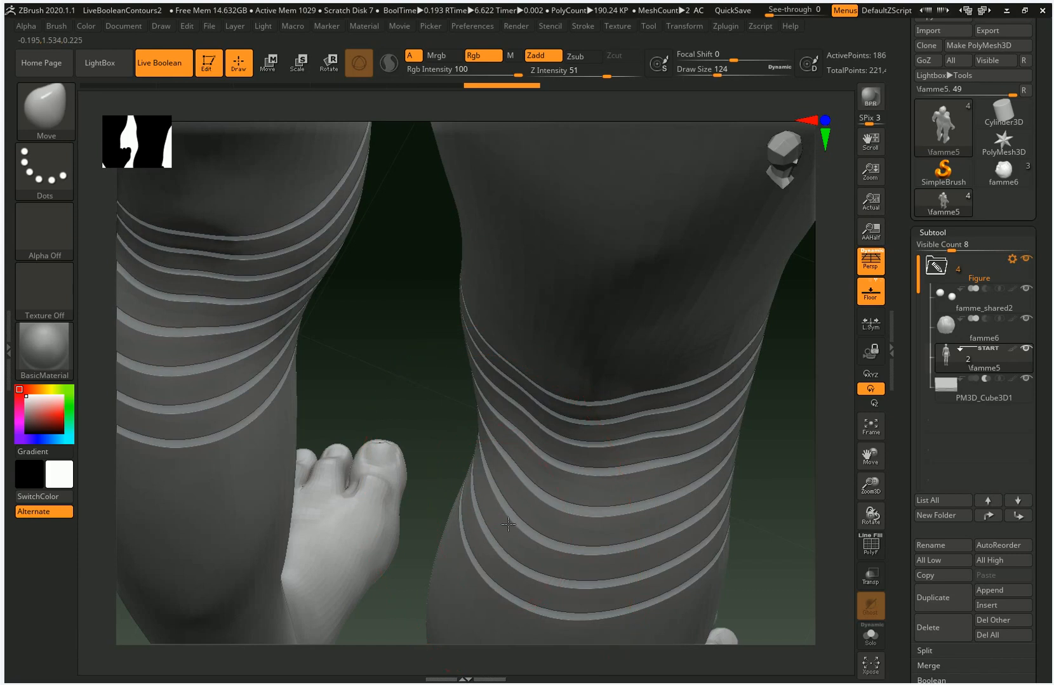
drag(474, 521, 467, 522)
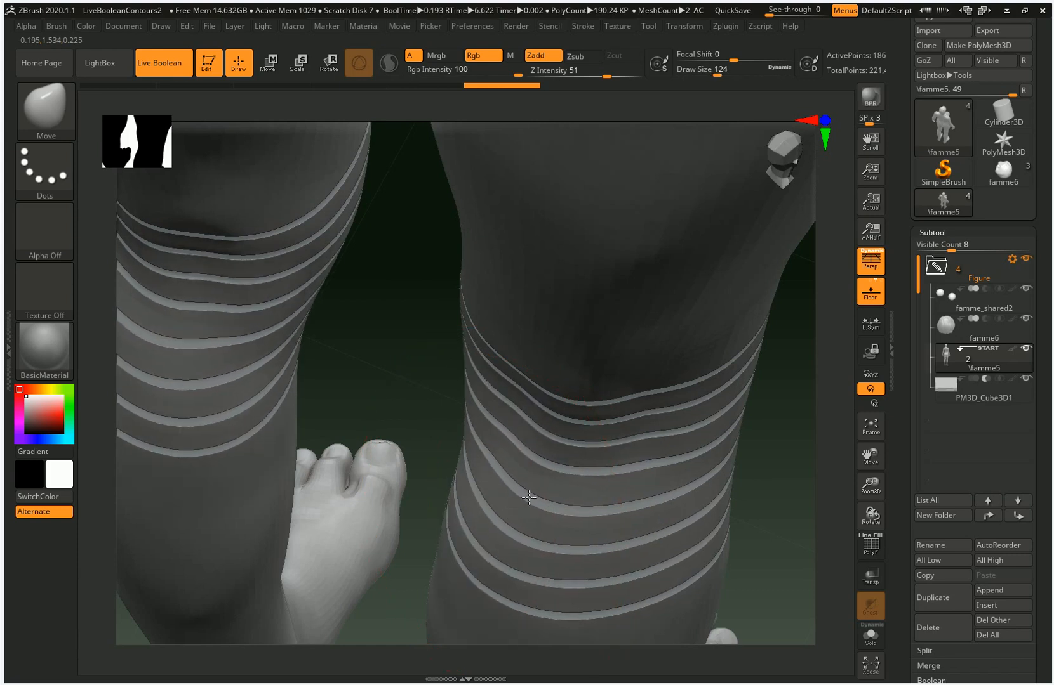
mouse_move(529, 498)
mouse_down()
mouse_move(544, 491)
mouse_move(517, 498)
mouse_move(525, 496)
mouse_up()
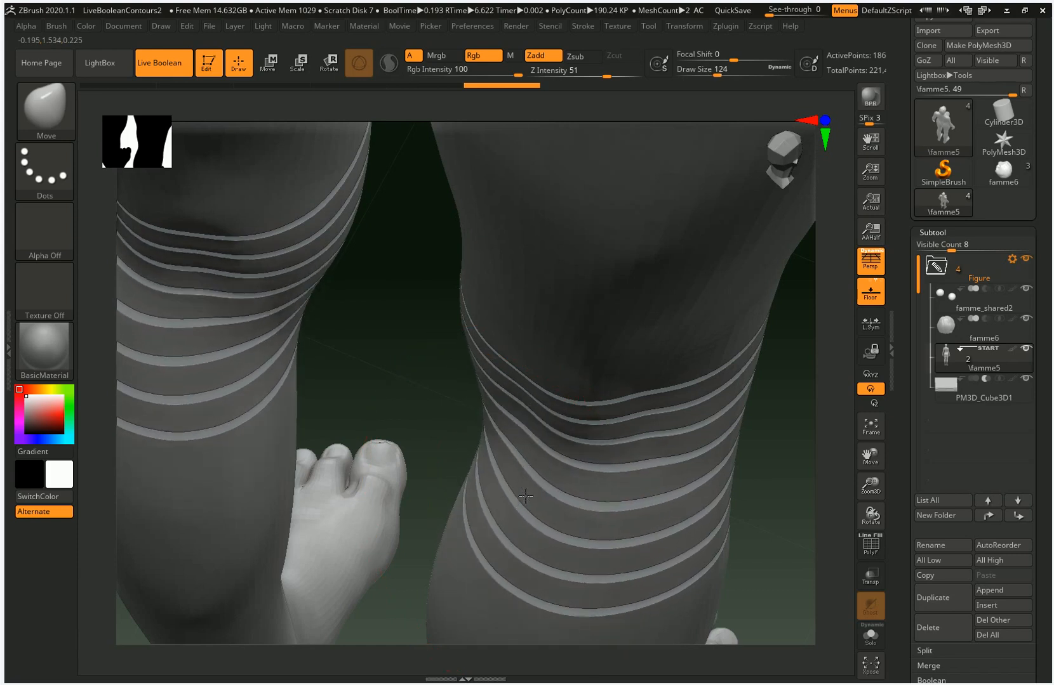
Adjust the outer side of the upper calves with the Move brush and check the flow of the contour lines
key(ctrl)
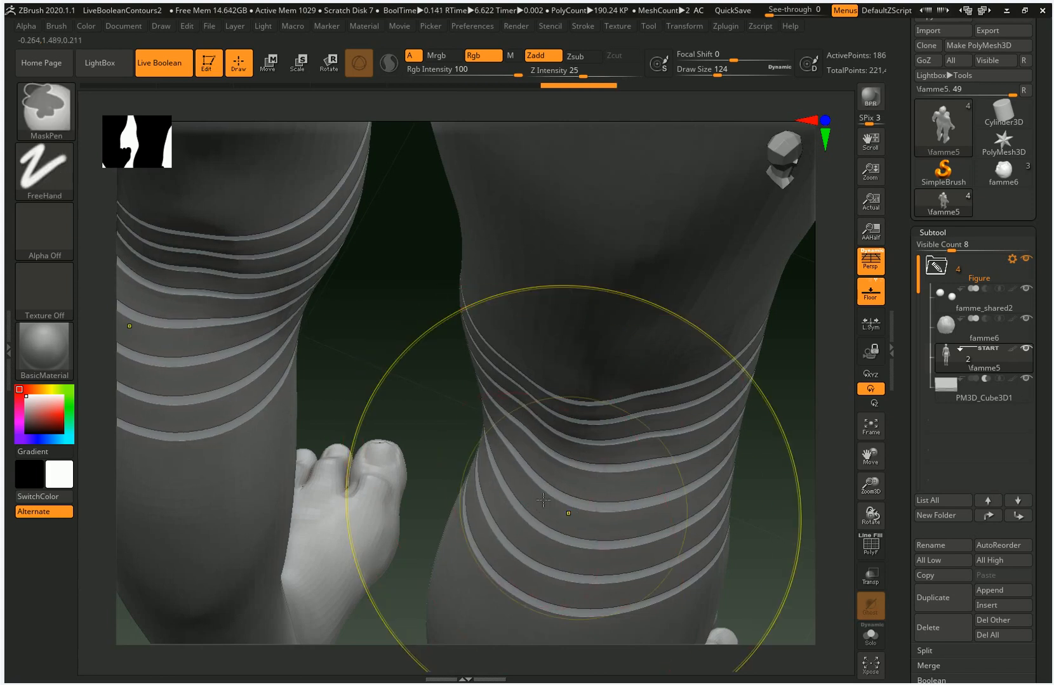
ctrl+right_drag(544, 500, 571, 492)
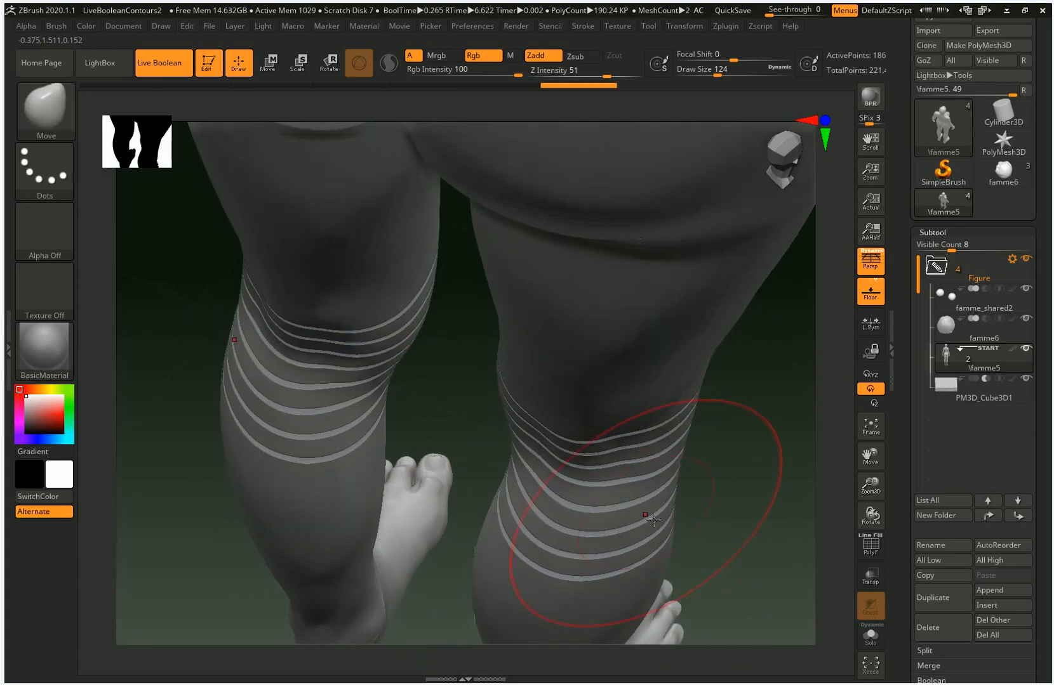
drag(620, 497, 644, 508)
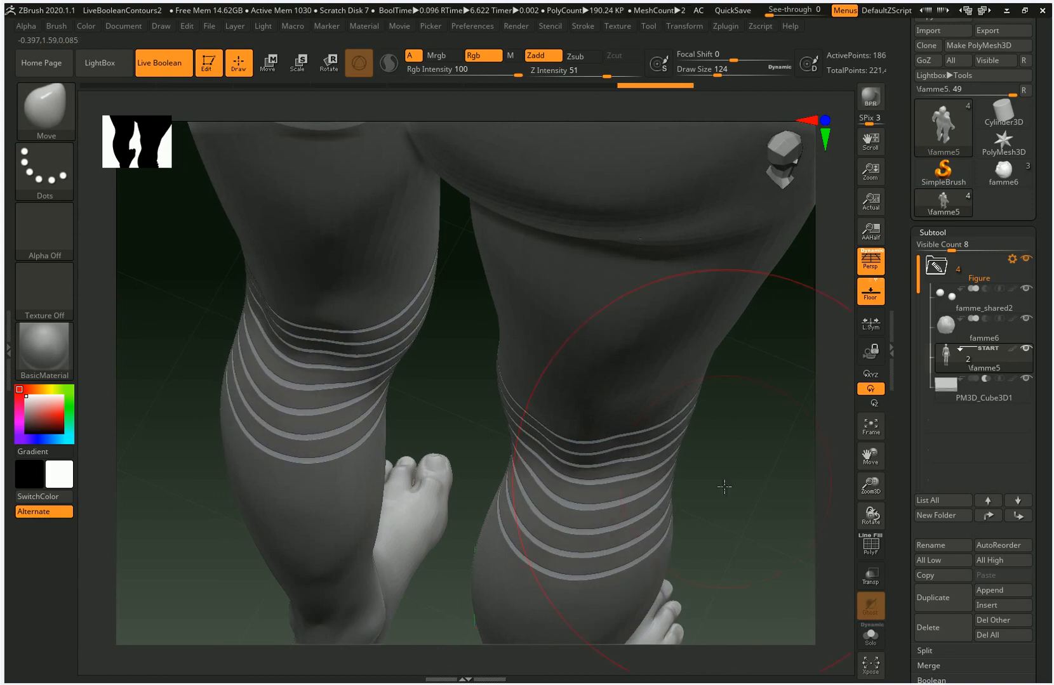
right_drag(702, 473, 635, 447)
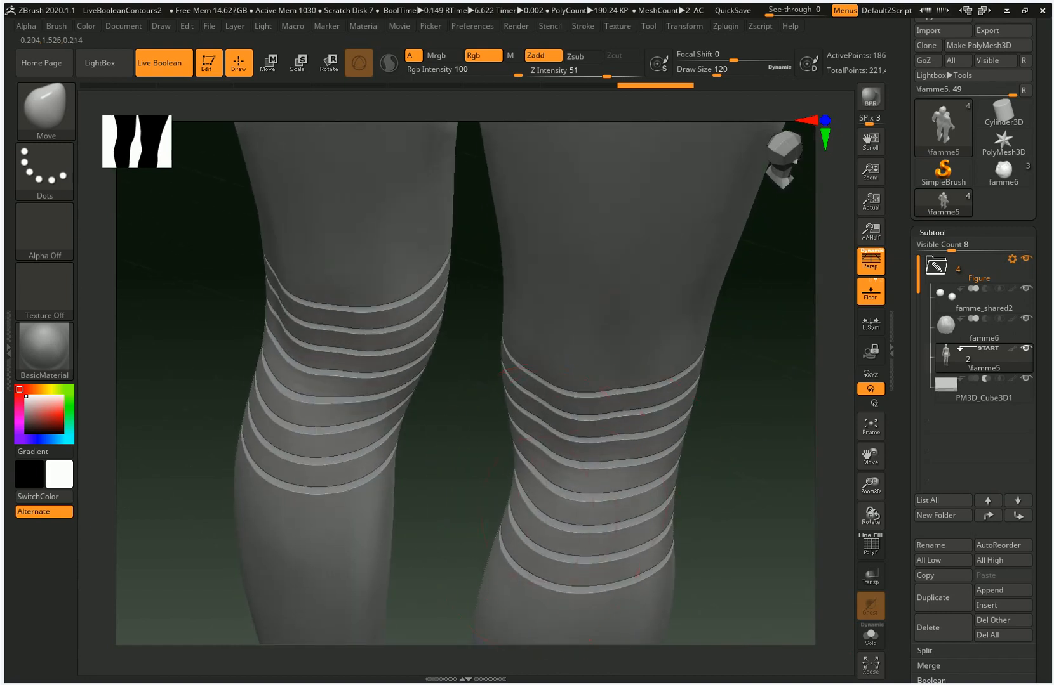
mouse_move(470, 498)
ctrl+right_down()
mouse_move(461, 468)
mouse_move(492, 476)
mouse_move(464, 464)
mouse_move(477, 454)
mouse_move(484, 467)
mouse_move(447, 452)
mouse_move(479, 457)
mouse_move(514, 492)
ctrl+right_up()
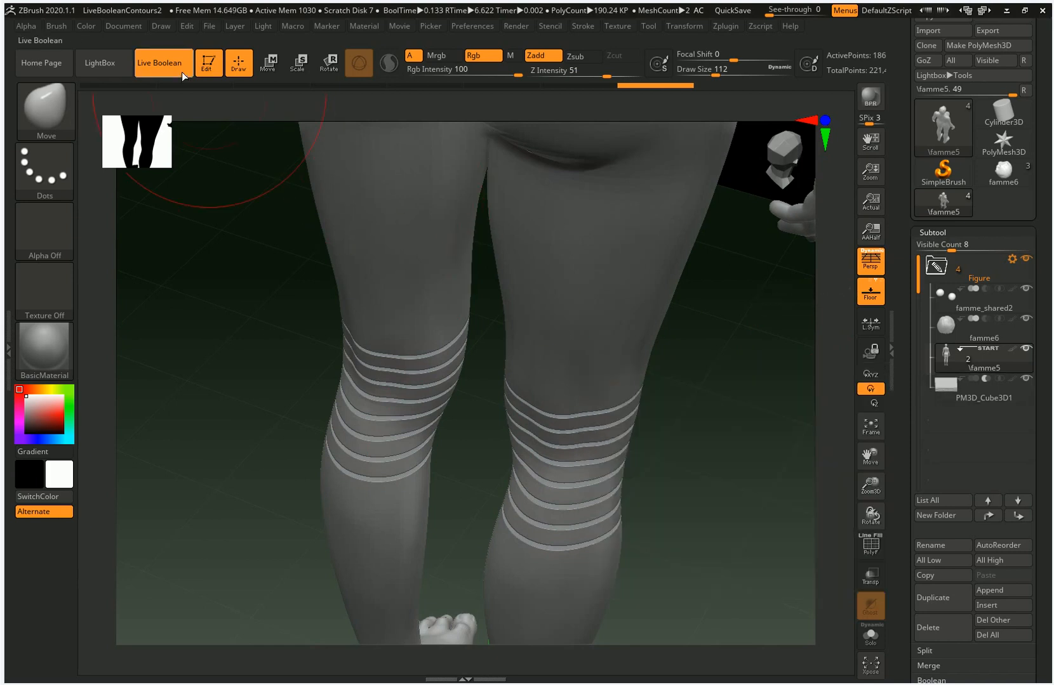
Turn off Live Boolean and hide the slab array subtool to inspect the reshaped legs without grooves
click(164, 63)
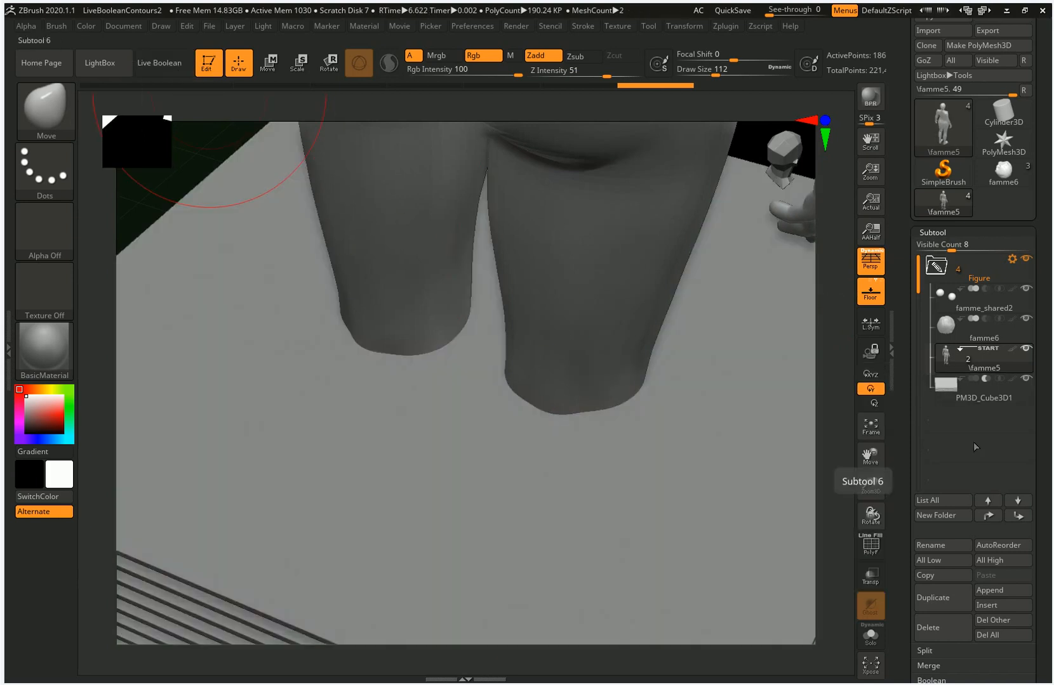
click(1023, 379)
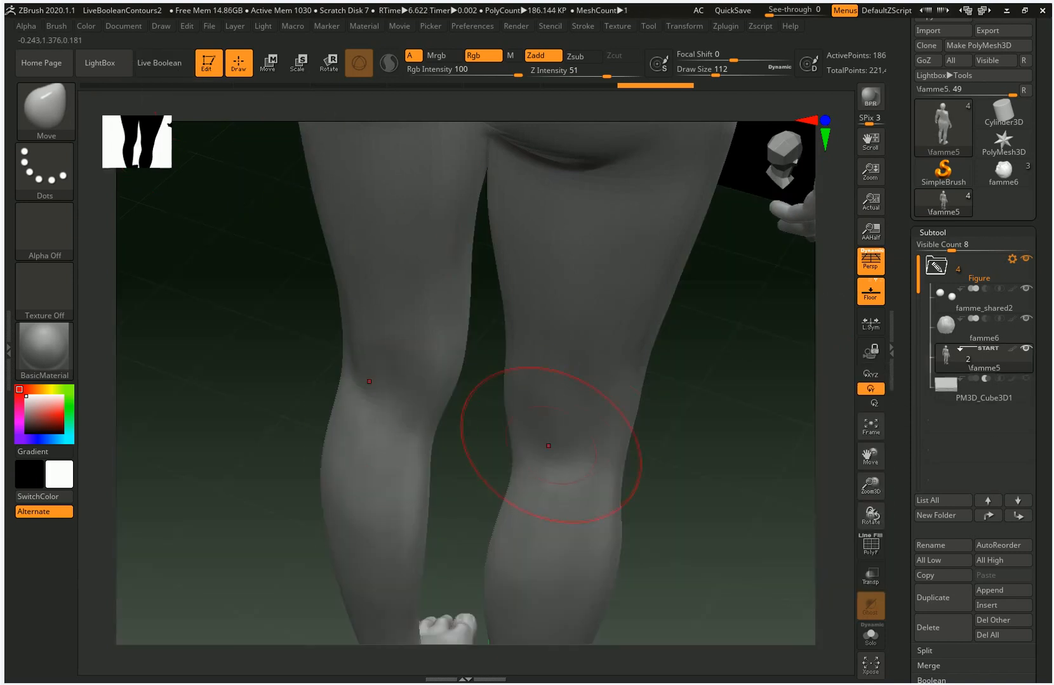
mouse_move(286, 433)
mouse_down()
mouse_move(242, 409)
mouse_move(275, 416)
mouse_up()
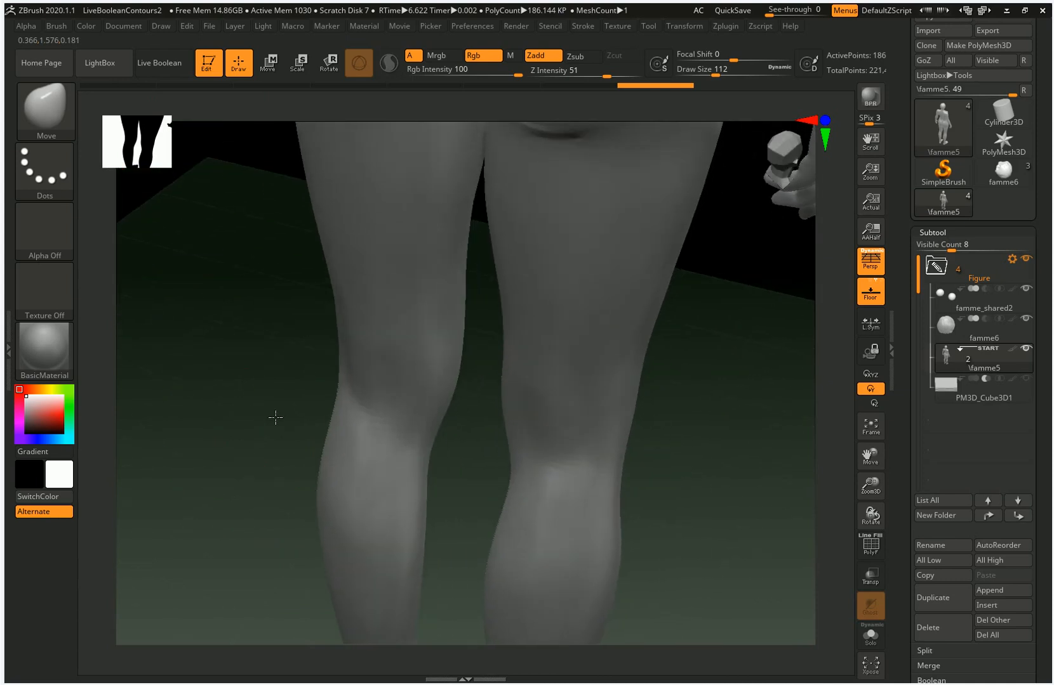